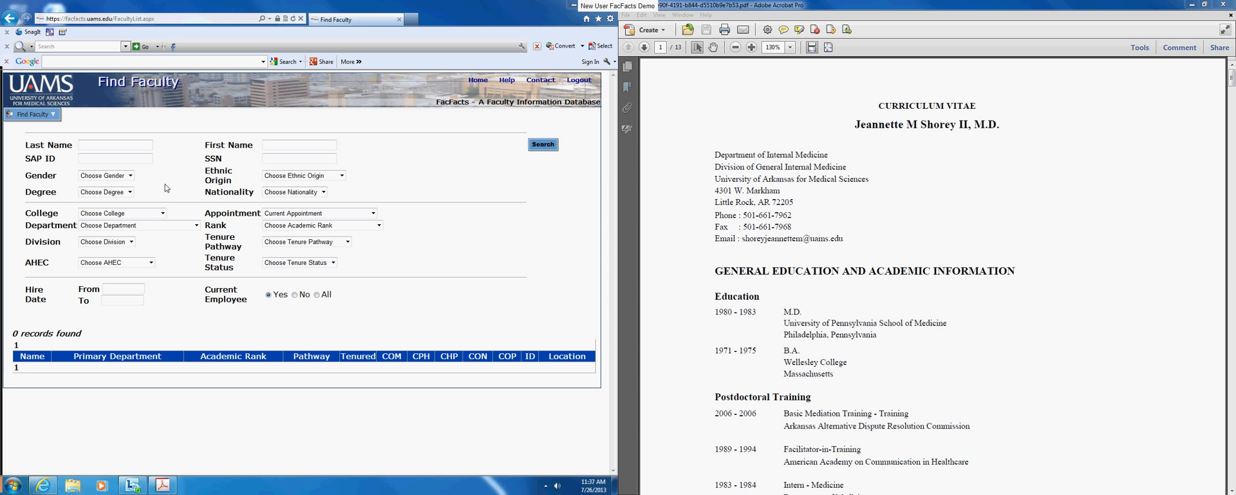
Step: Search for the faculty member by last name and open their UAMS appointment records
{"action": "left_click", "coordinate": [110, 145]}
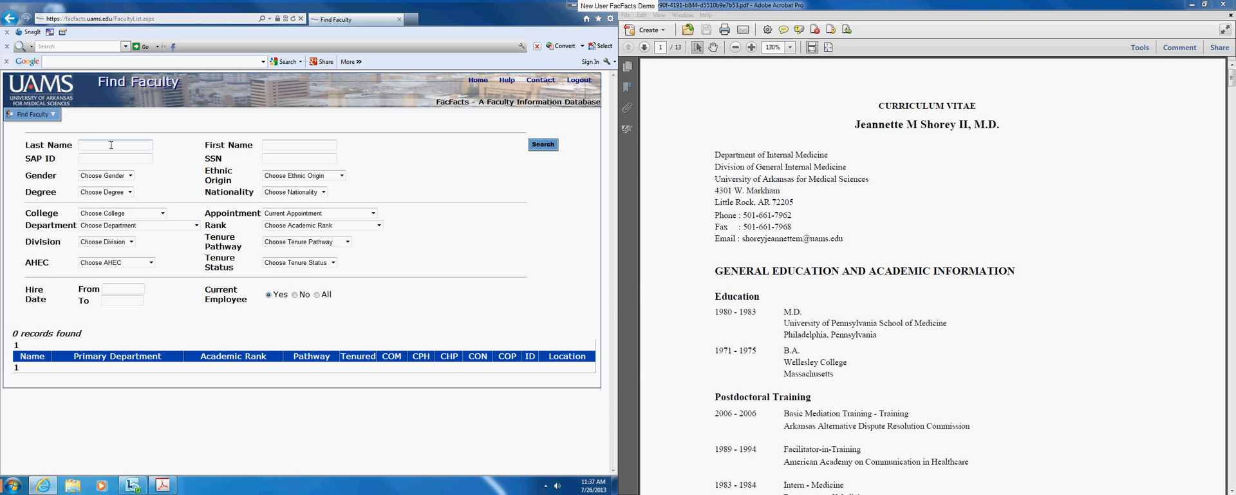
{"action": "type", "text": "shorey"}
{"action": "left_click", "coordinate": [545, 145]}
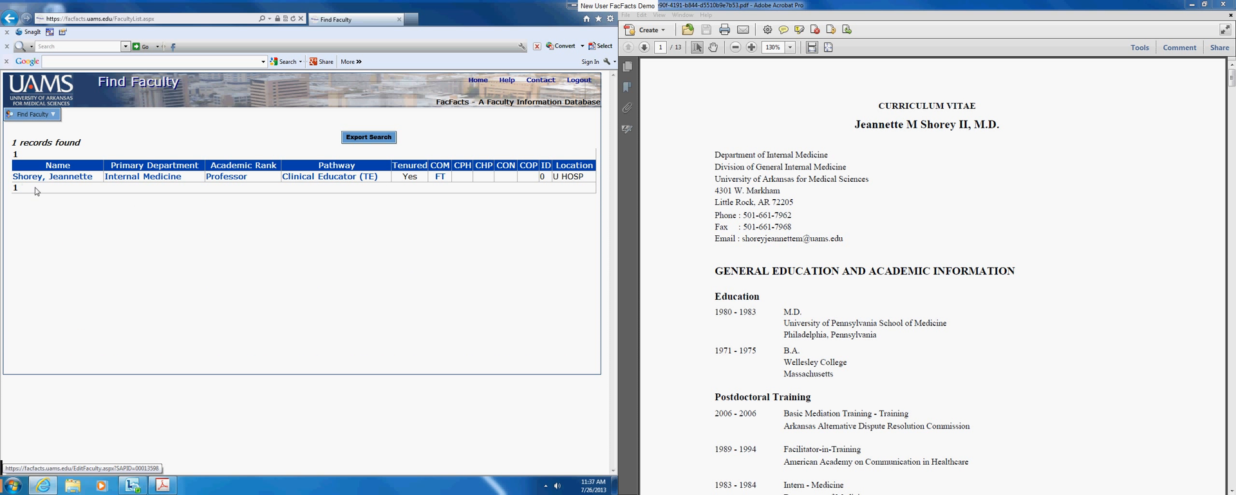
{"action": "left_click", "coordinate": [148, 177]}
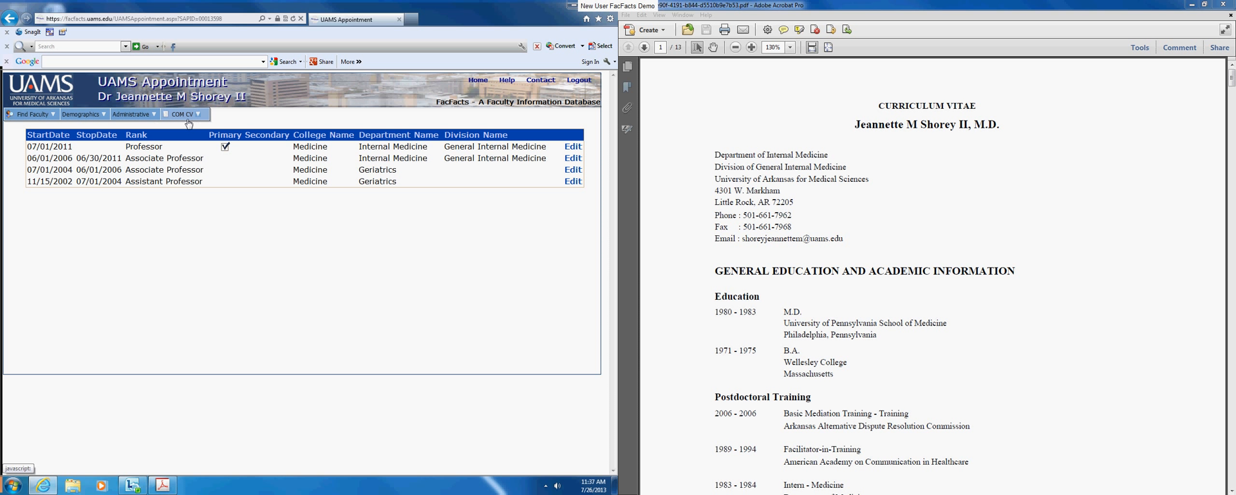
Step: Open the Graduate/Undergraduate education records, view the blank form for a new entry and cancel it
{"action": "mouse_move", "coordinate": [185, 119]}
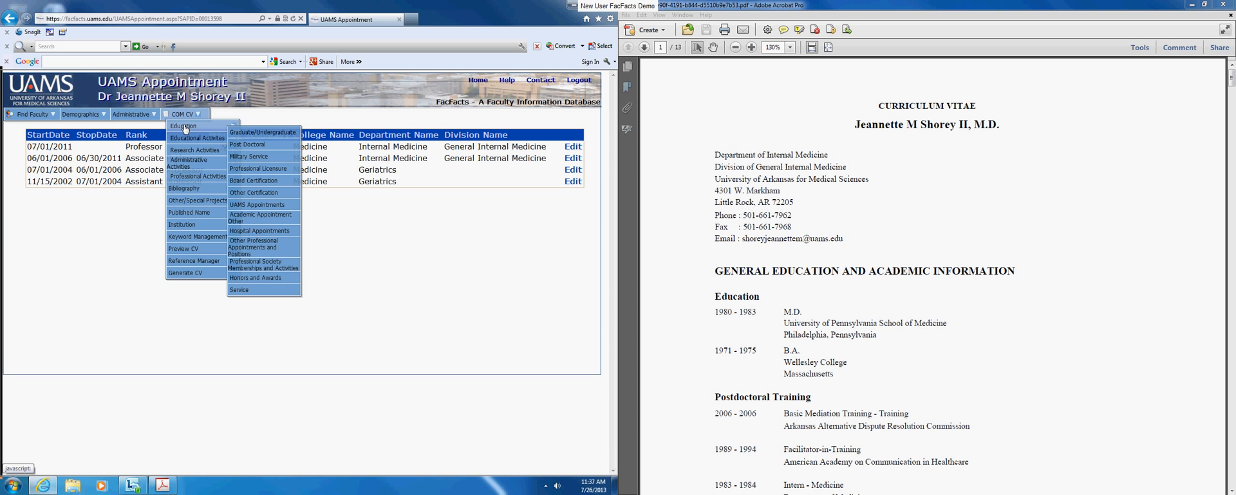
{"action": "left_click", "coordinate": [271, 137]}
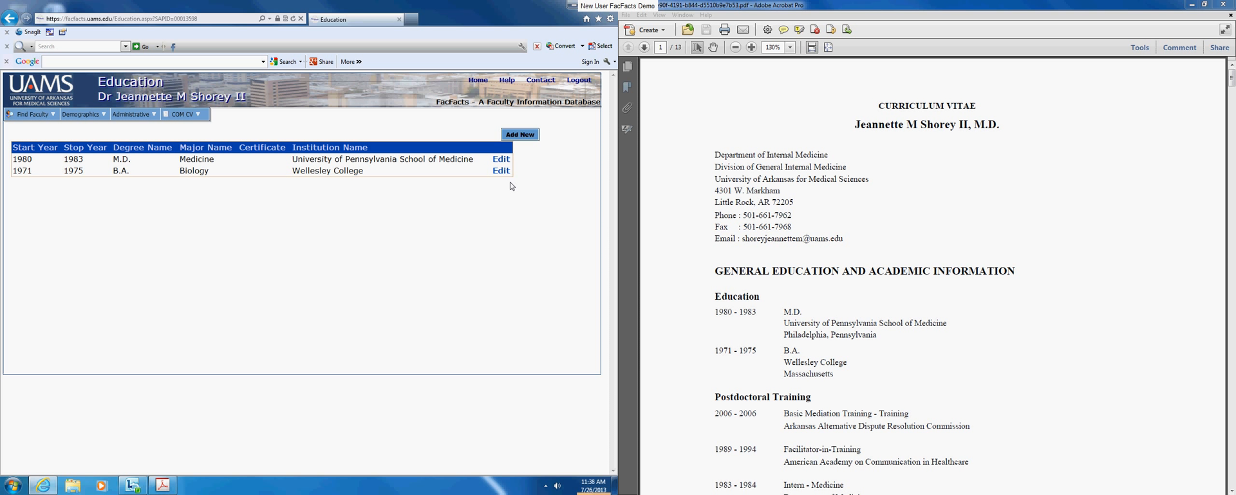
{"action": "left_click", "coordinate": [523, 137]}
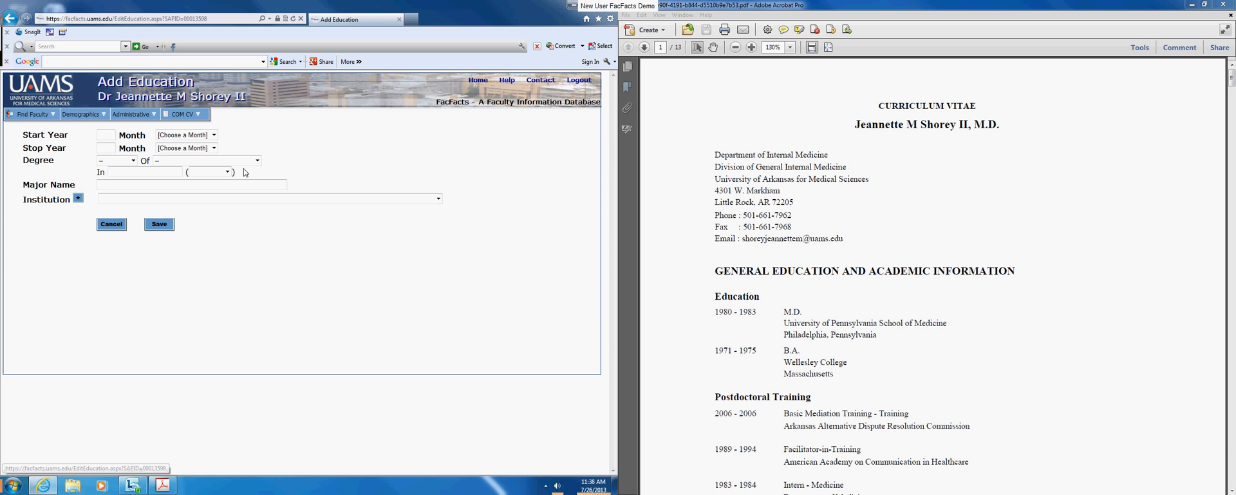
{"action": "left_click", "coordinate": [125, 224]}
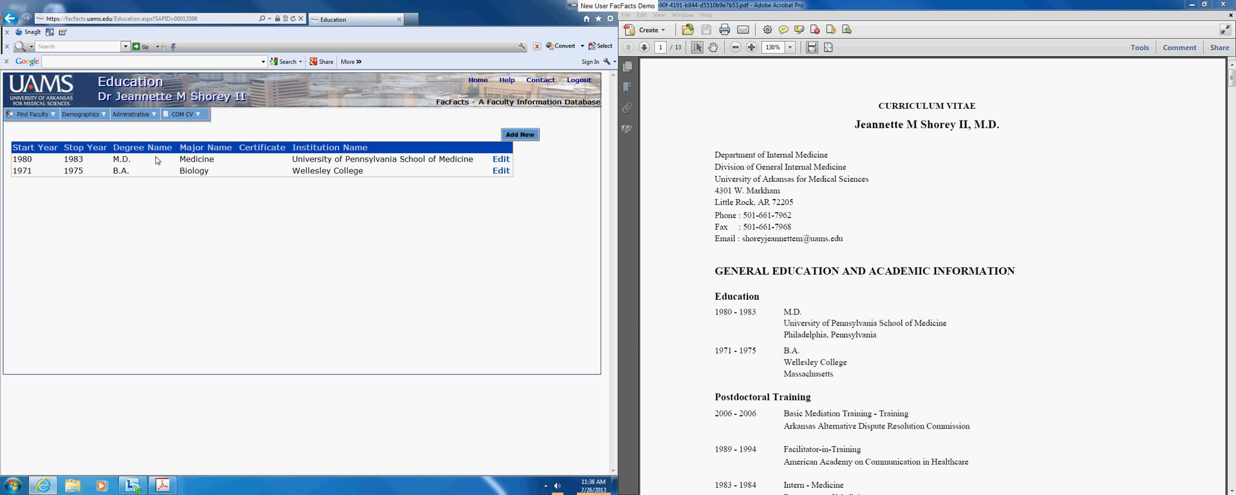
Step: Open the Post Doctoral records and view the institution choices available for a new entry
{"action": "mouse_move", "coordinate": [187, 114]}
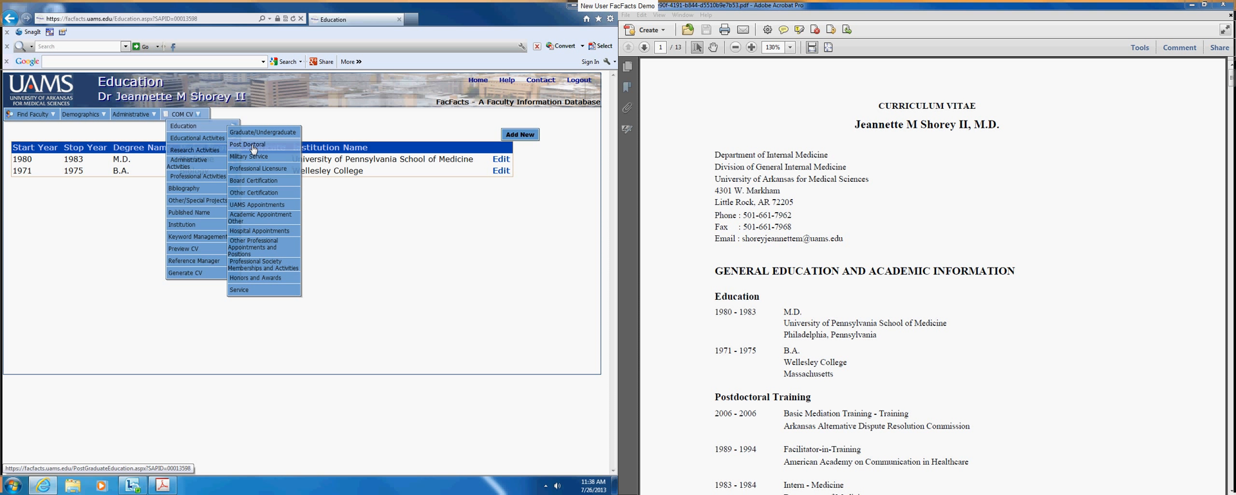
{"action": "left_click", "coordinate": [253, 147]}
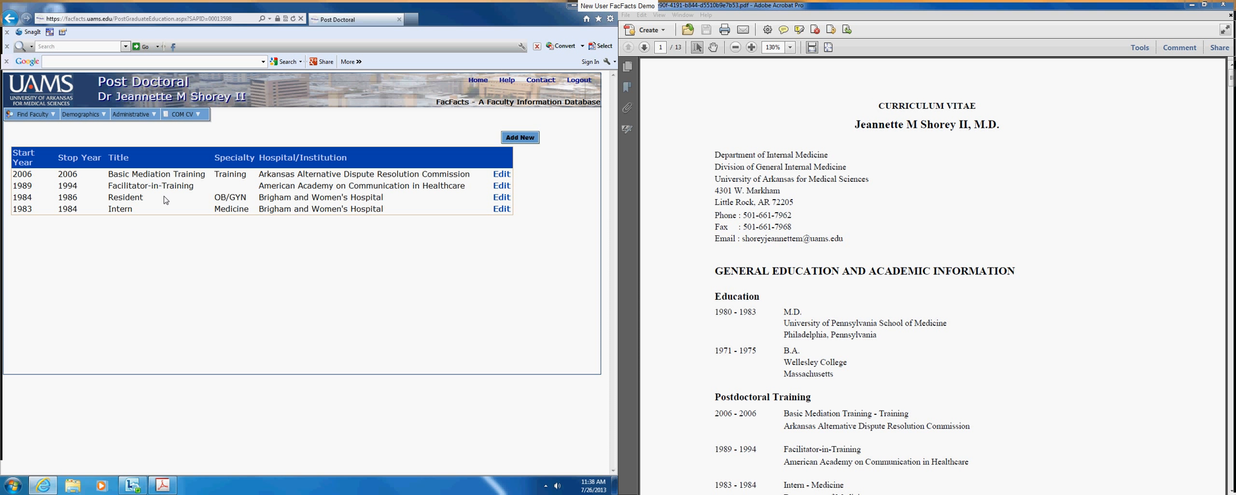
{"action": "left_click", "coordinate": [530, 145]}
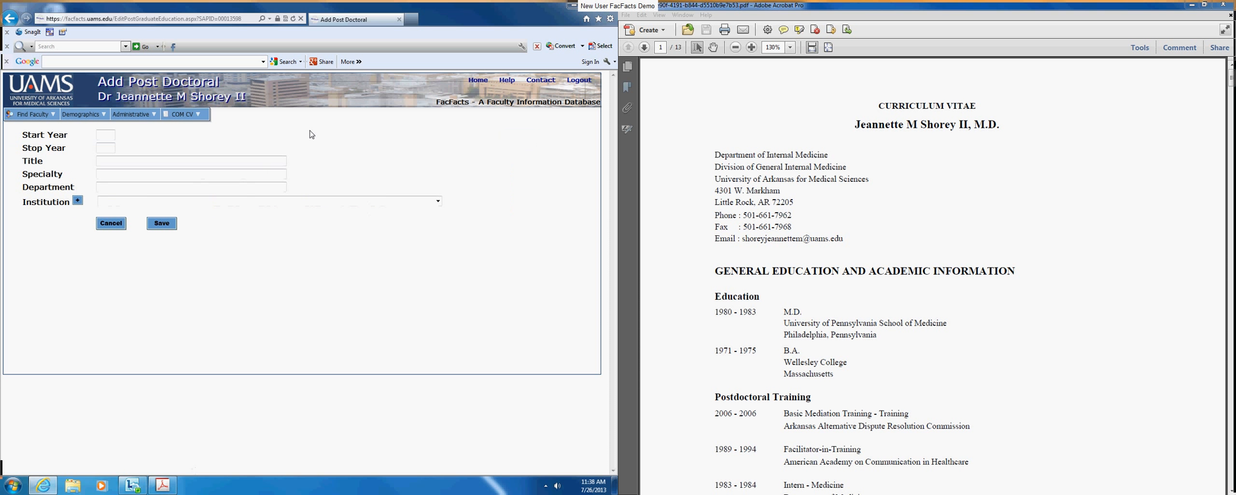
{"action": "left_click", "coordinate": [135, 202]}
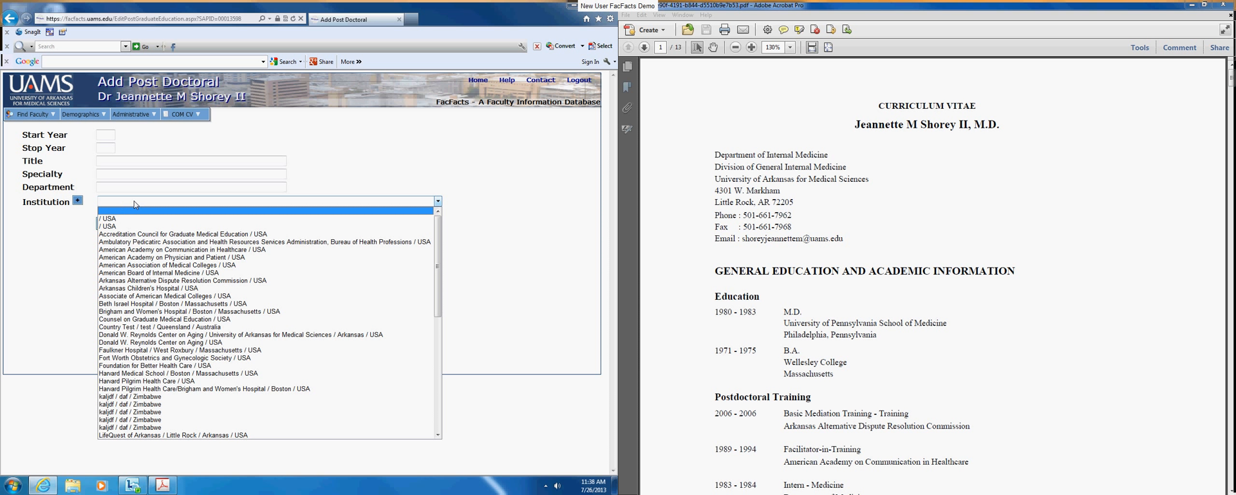
{"action": "left_click", "coordinate": [54, 217]}
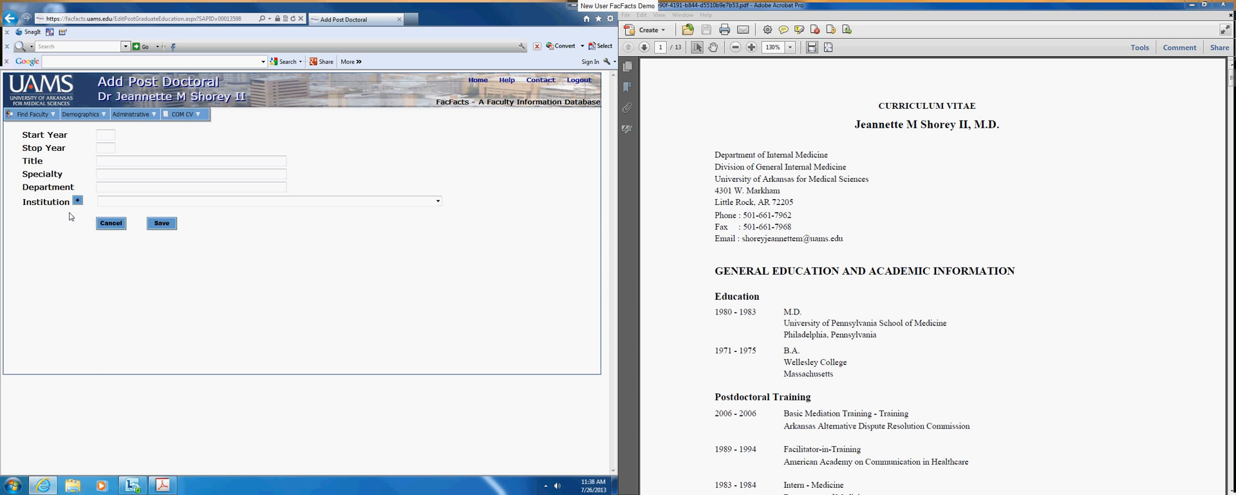
Step: View the blank Add Institution form and the institution choices again, and cancel the new postdoctoral entry
{"action": "left_click", "coordinate": [78, 202]}
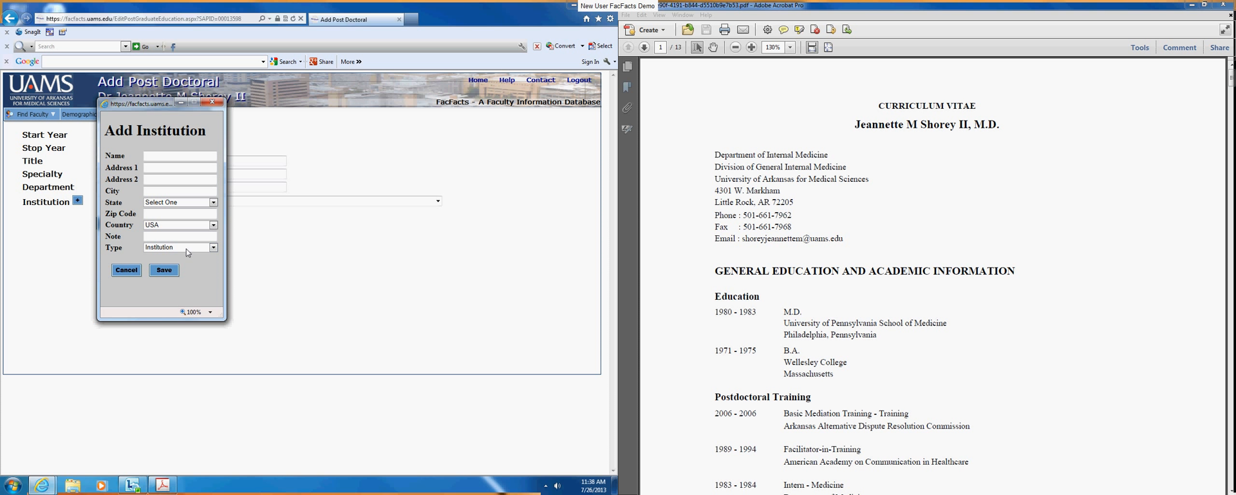
{"action": "left_click", "coordinate": [128, 271]}
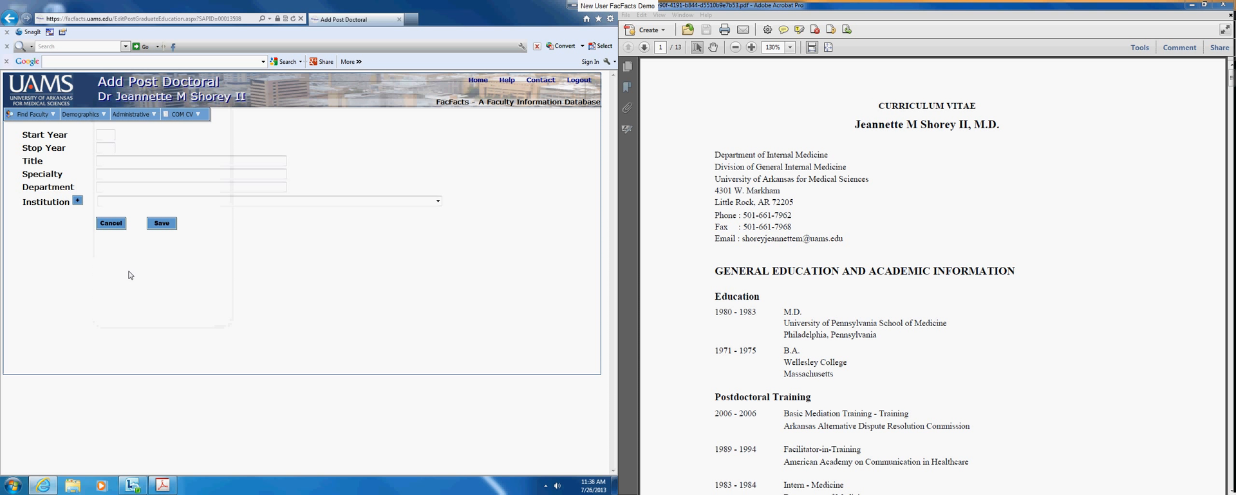
{"action": "left_click", "coordinate": [171, 202]}
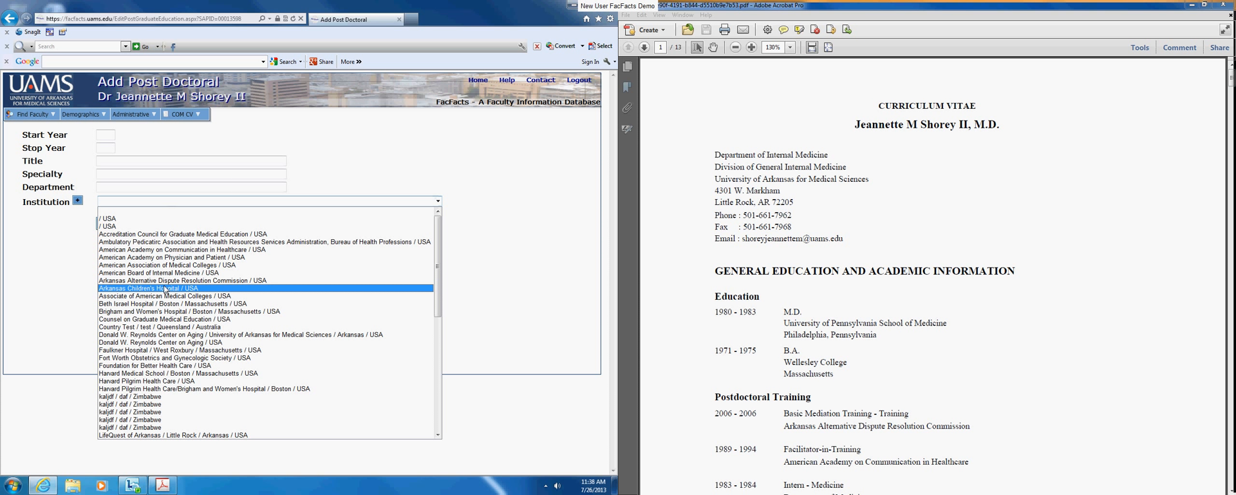
{"action": "left_click", "coordinate": [162, 202]}
{"action": "left_click", "coordinate": [162, 201]}
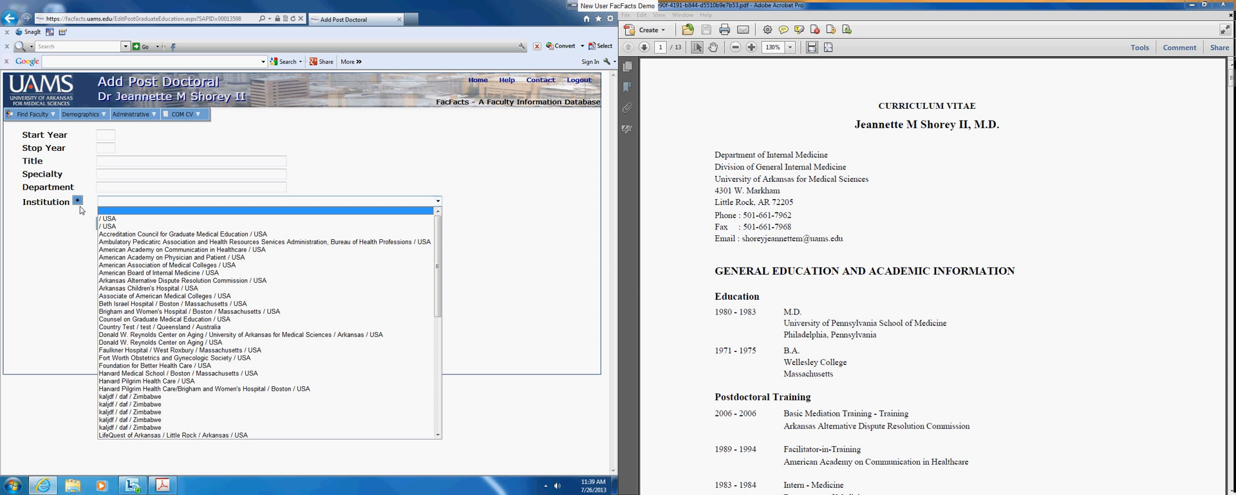
{"action": "left_click", "coordinate": [120, 209]}
{"action": "left_click", "coordinate": [111, 223]}
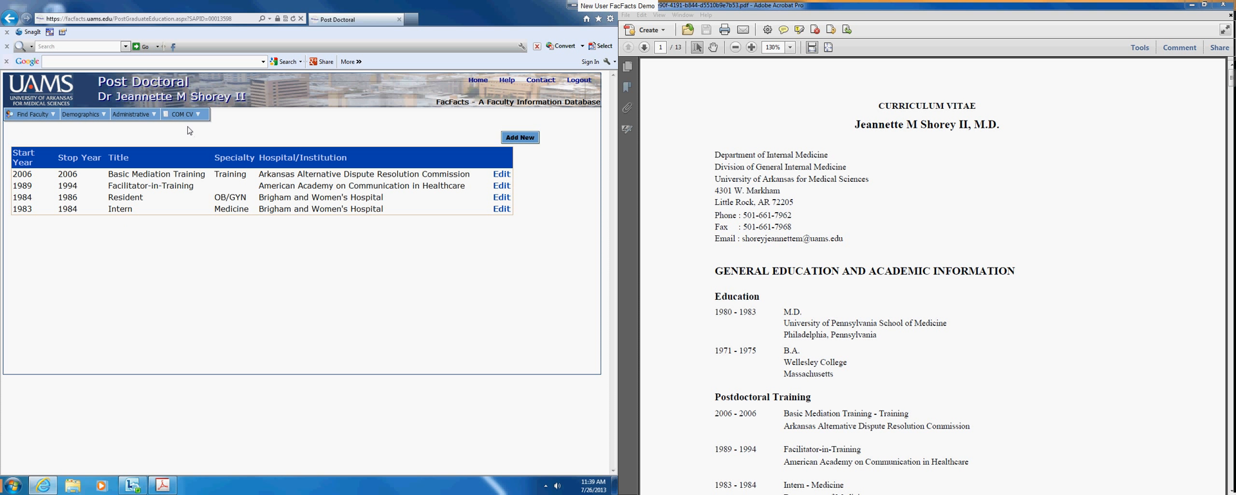
Step: Open the Academic Appointment Other records, view the institution choices for a new entry and cancel it
{"action": "mouse_move", "coordinate": [184, 114]}
{"action": "mouse_move", "coordinate": [204, 130]}
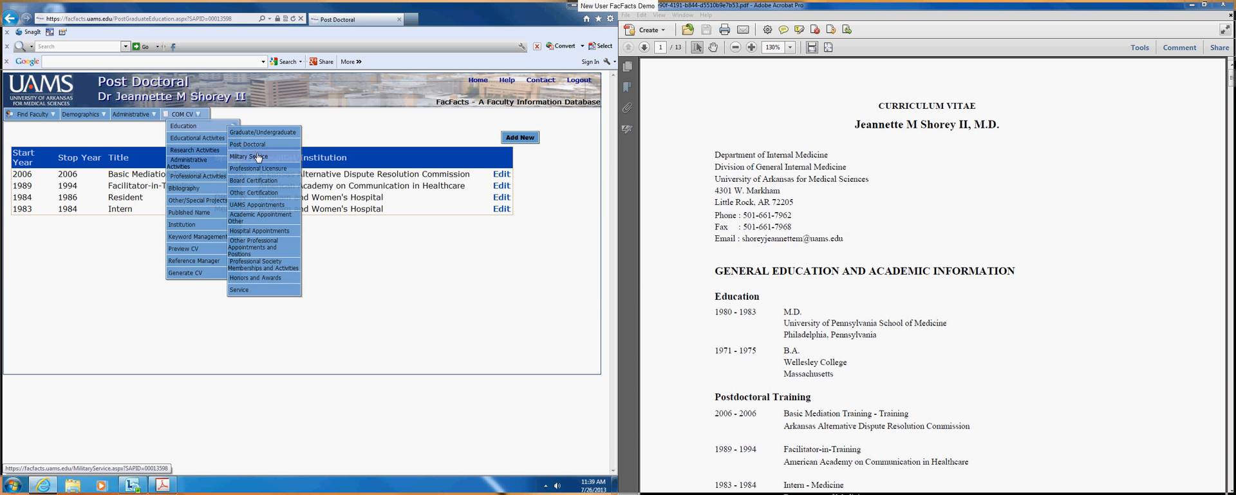
{"action": "left_click", "coordinate": [257, 217]}
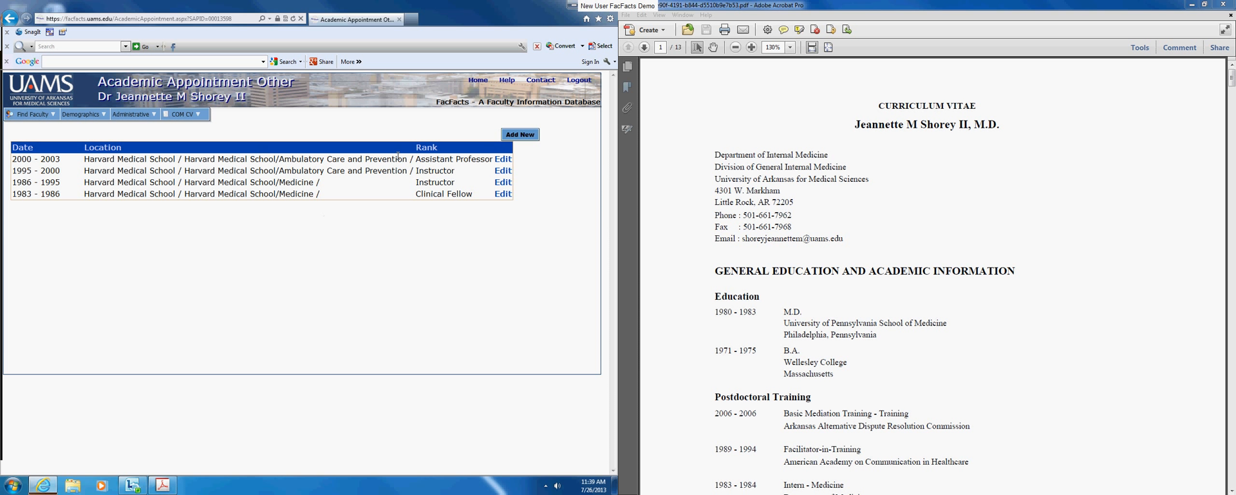
{"action": "left_click", "coordinate": [520, 135]}
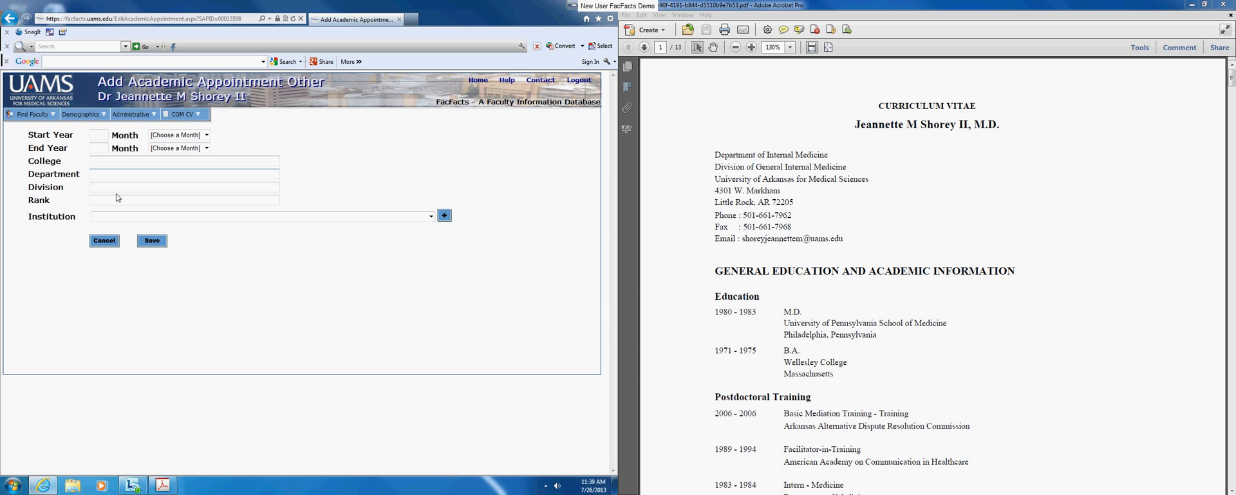
{"action": "left_click", "coordinate": [122, 216]}
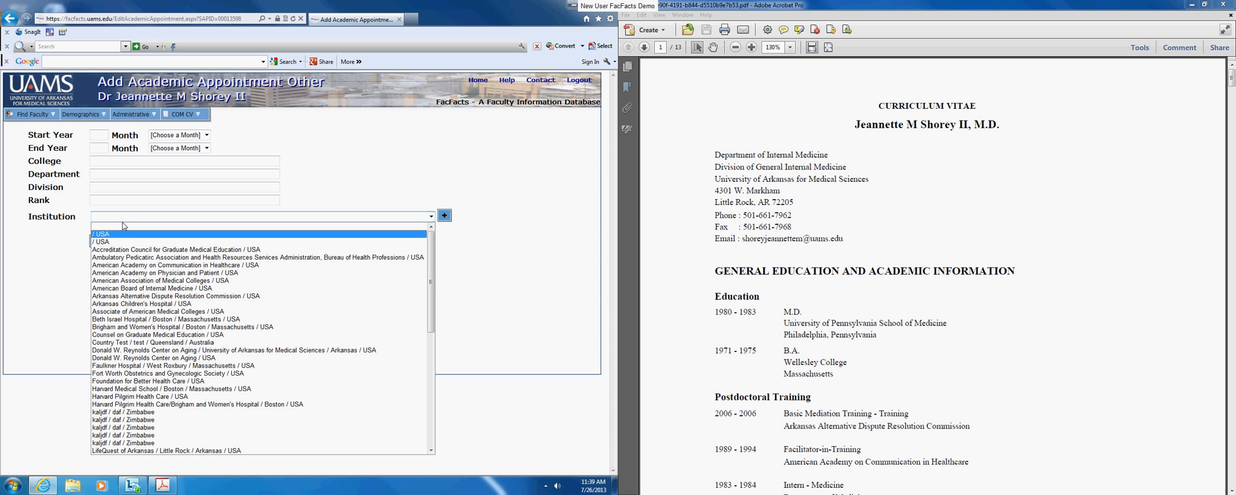
{"action": "left_click", "coordinate": [122, 222]}
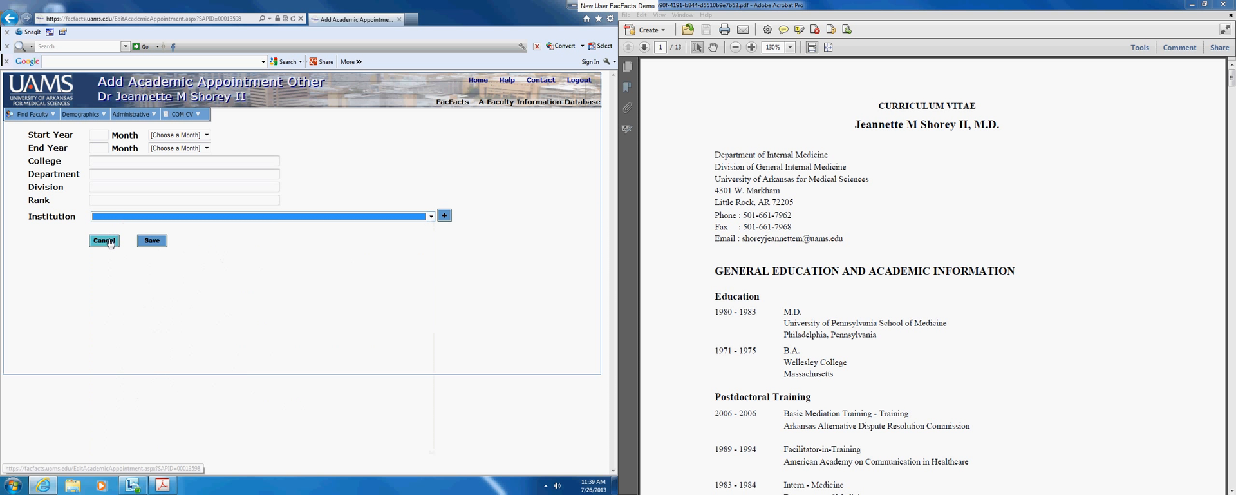
{"action": "left_click", "coordinate": [110, 244]}
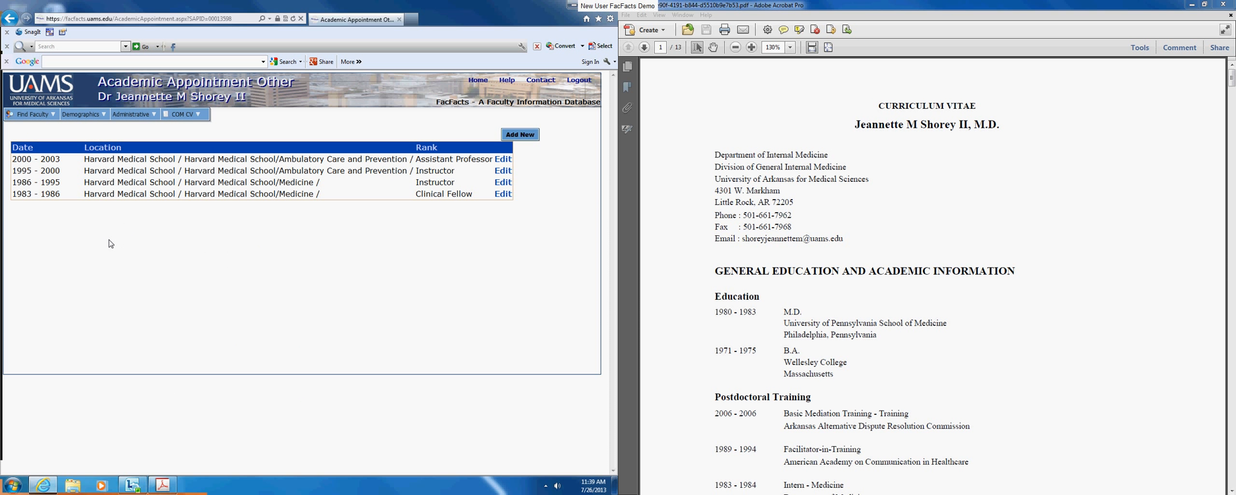
Step: Open the Other Professional Appointments records and view the institution choices and Add Institution form for a new entry
{"action": "mouse_move", "coordinate": [185, 121]}
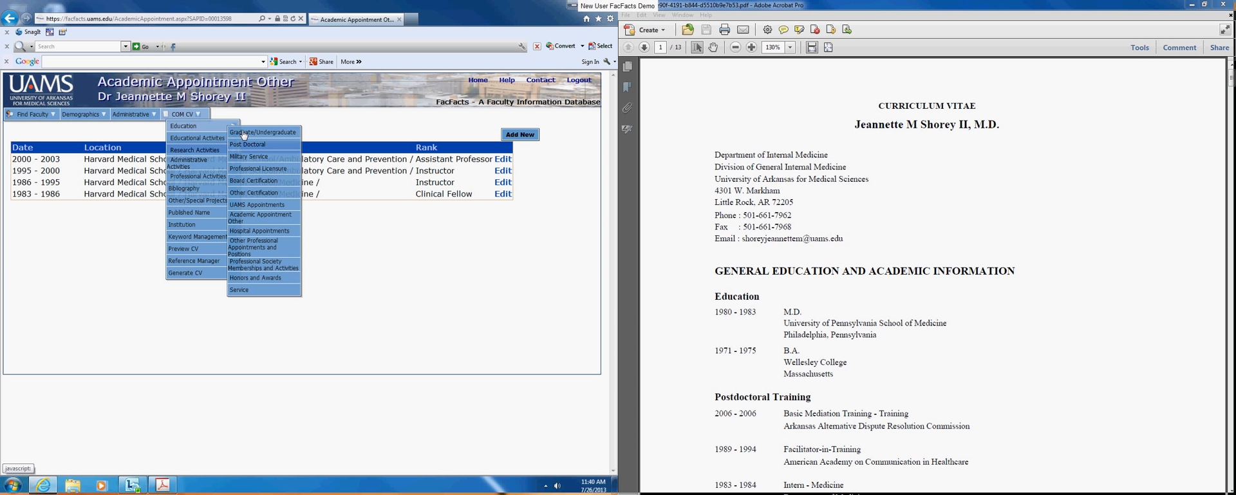
{"action": "left_click", "coordinate": [256, 251]}
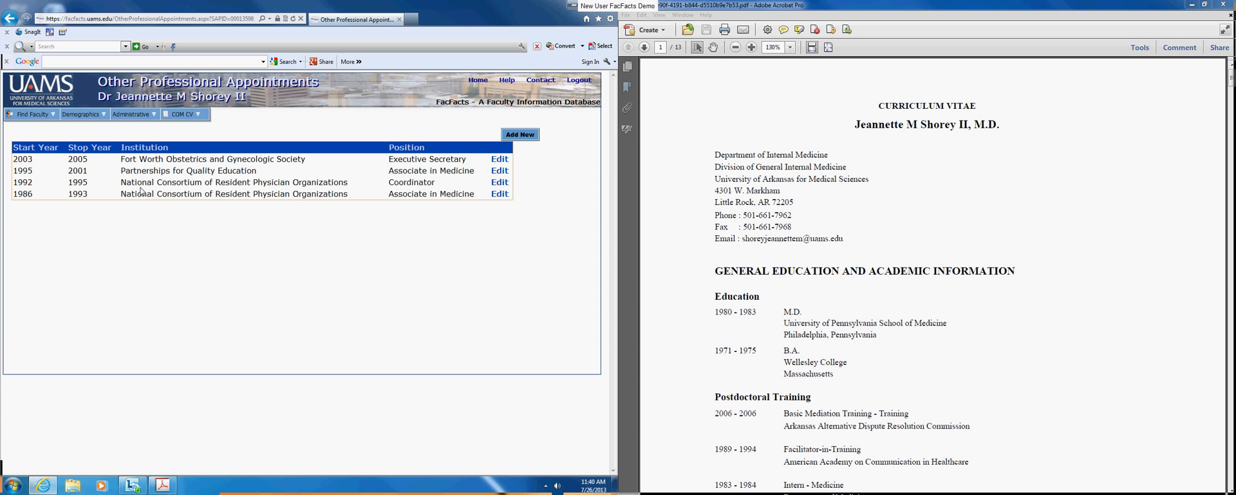
{"action": "left_click", "coordinate": [519, 135]}
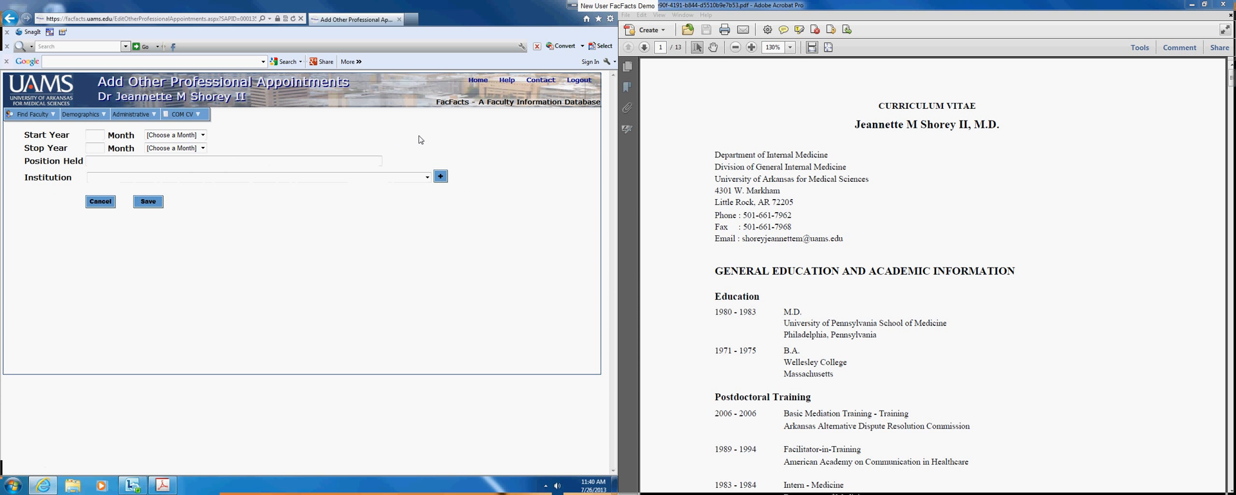
{"action": "left_click", "coordinate": [103, 165]}
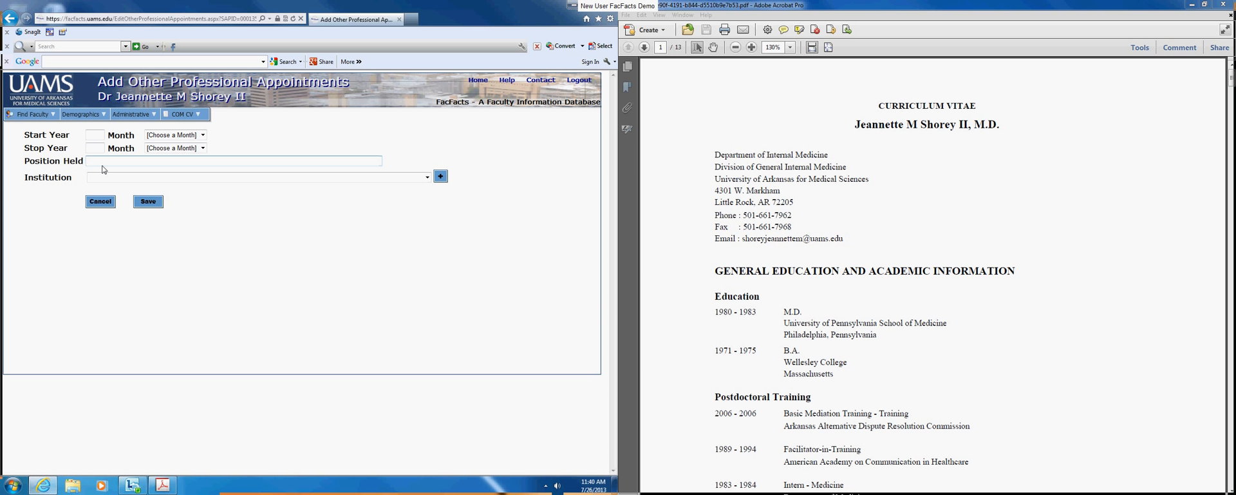
{"action": "left_click", "coordinate": [225, 177]}
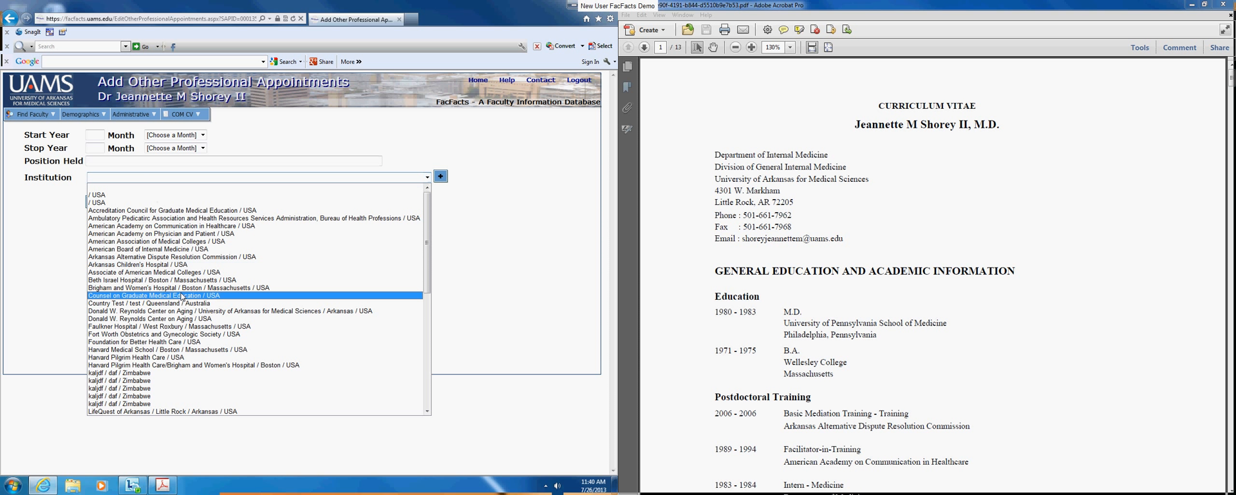
{"action": "left_click", "coordinate": [198, 187]}
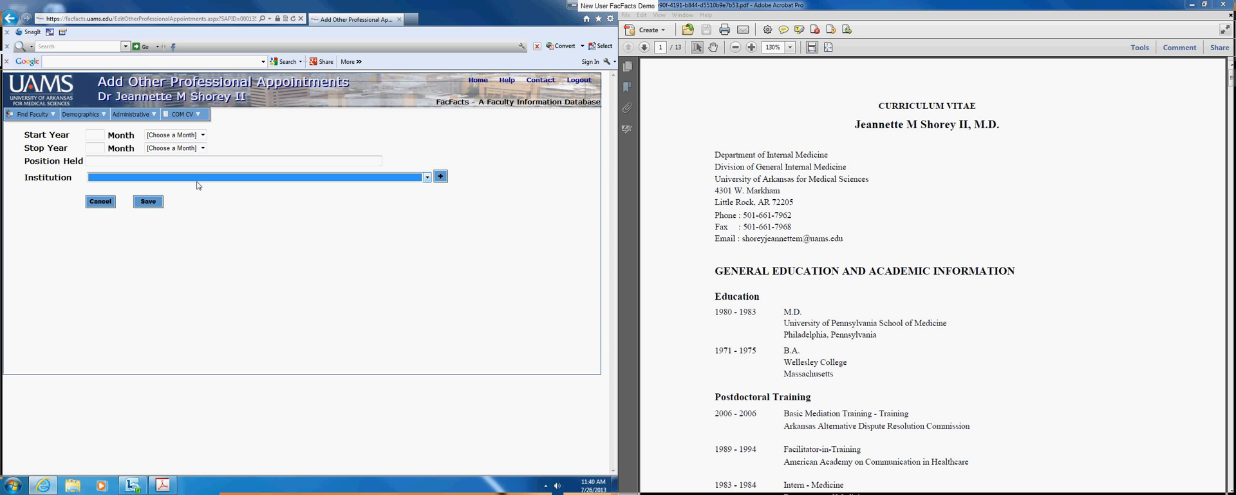
{"action": "left_click", "coordinate": [441, 177]}
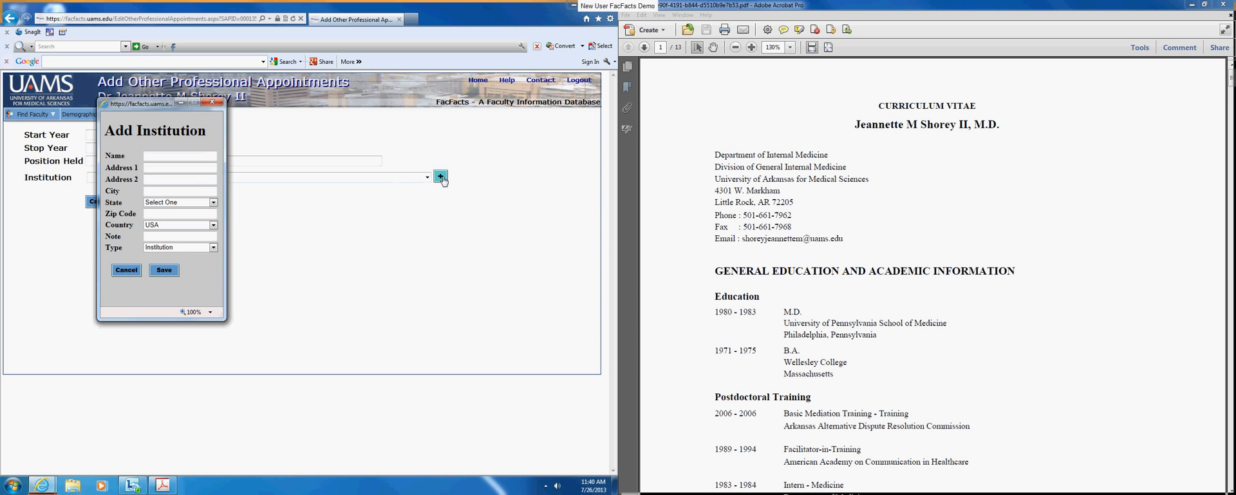
{"action": "left_click", "coordinate": [212, 101]}
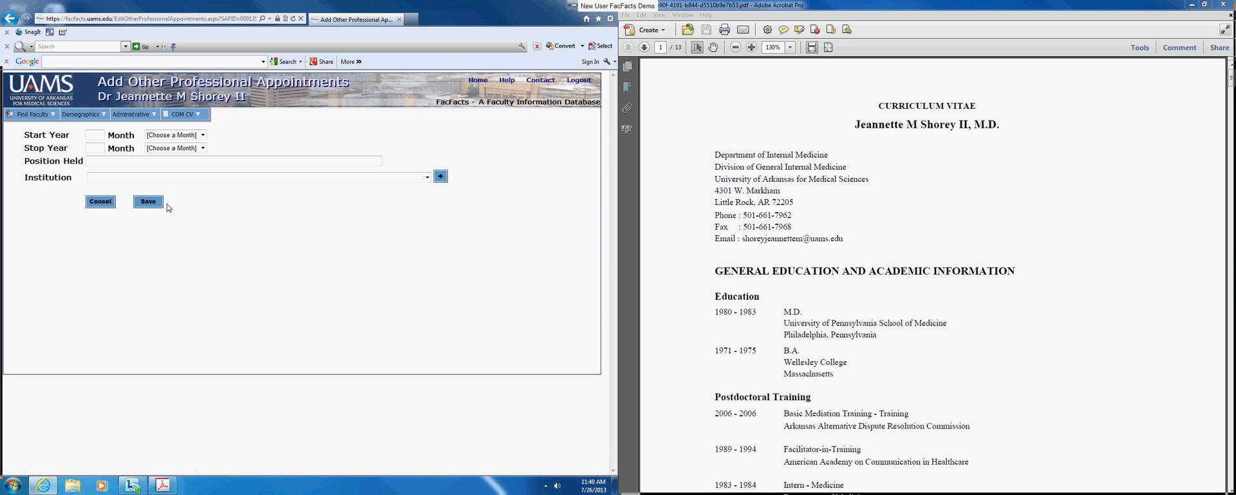
Step: Open the Professional Society Memberships and Activities records in the faculty member's CV
{"action": "mouse_move", "coordinate": [183, 114]}
{"action": "mouse_move", "coordinate": [229, 126]}
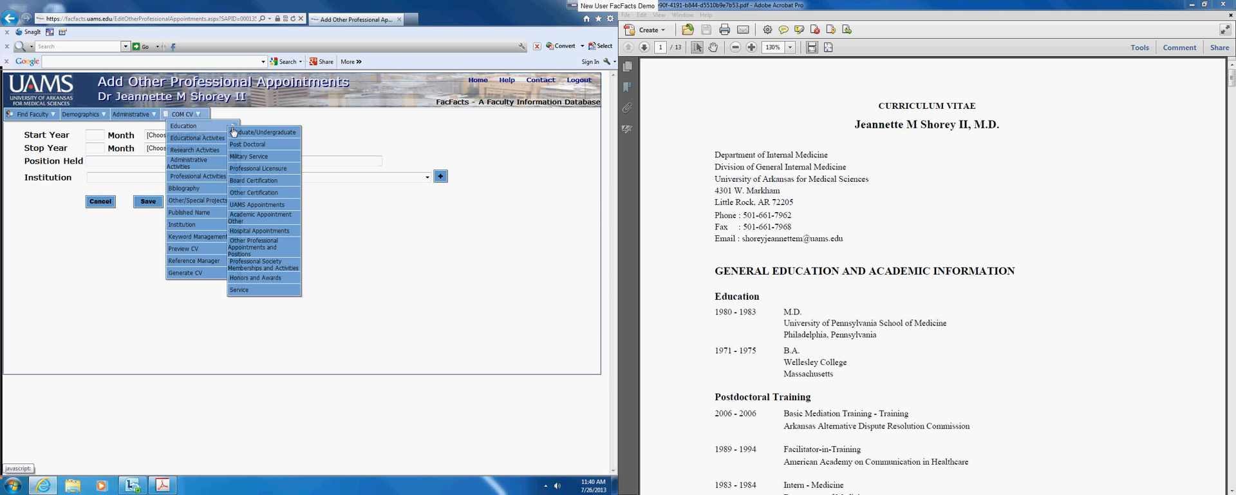
{"action": "left_click", "coordinate": [255, 265]}
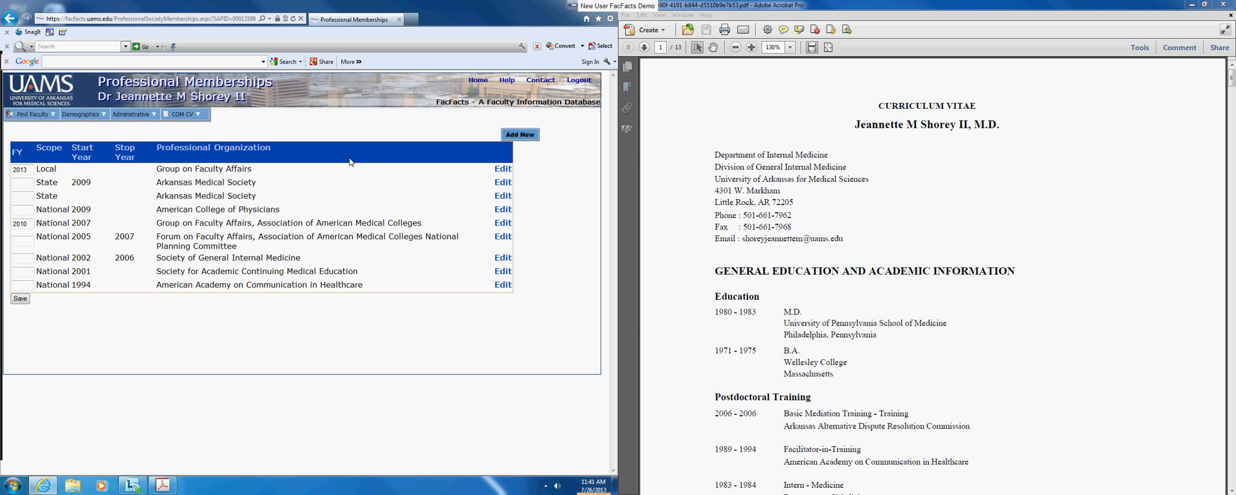
Step: Open the Courses Taught records among the teaching and presentation activities in the faculty member's CV
{"action": "left_click", "coordinate": [183, 114]}
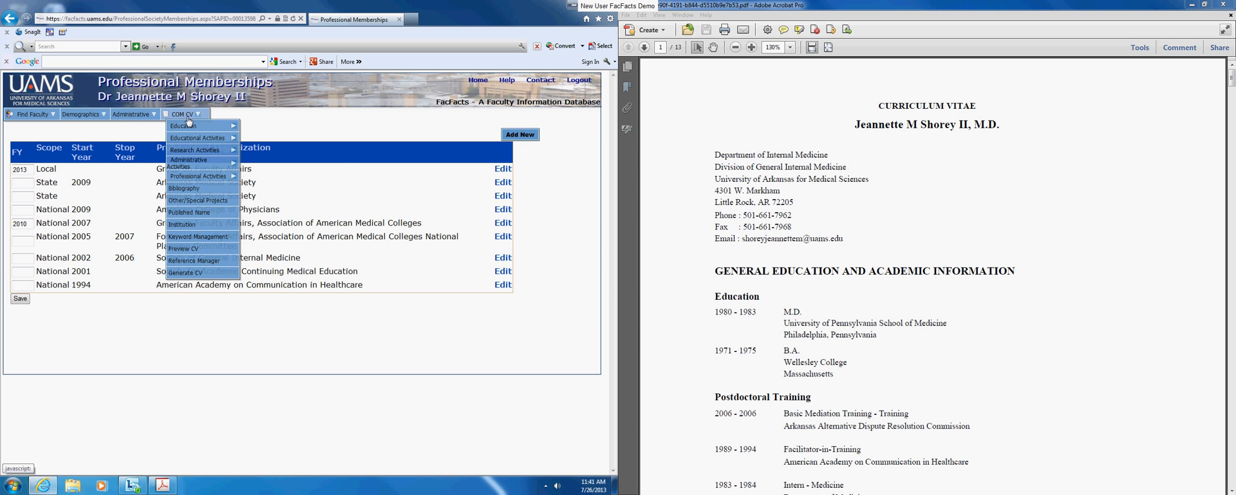
{"action": "mouse_move", "coordinate": [197, 139]}
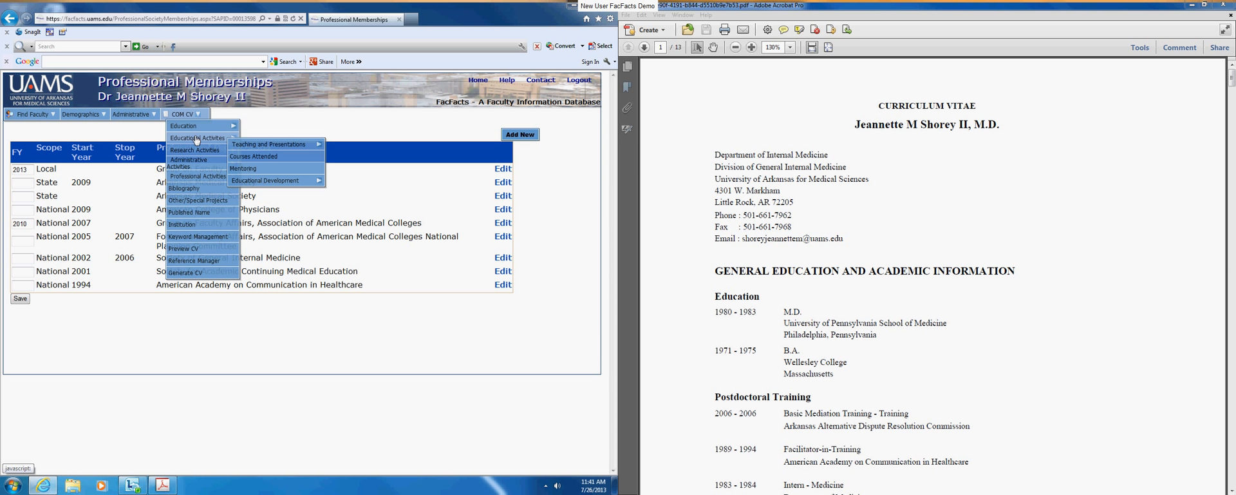
{"action": "mouse_move", "coordinate": [261, 148]}
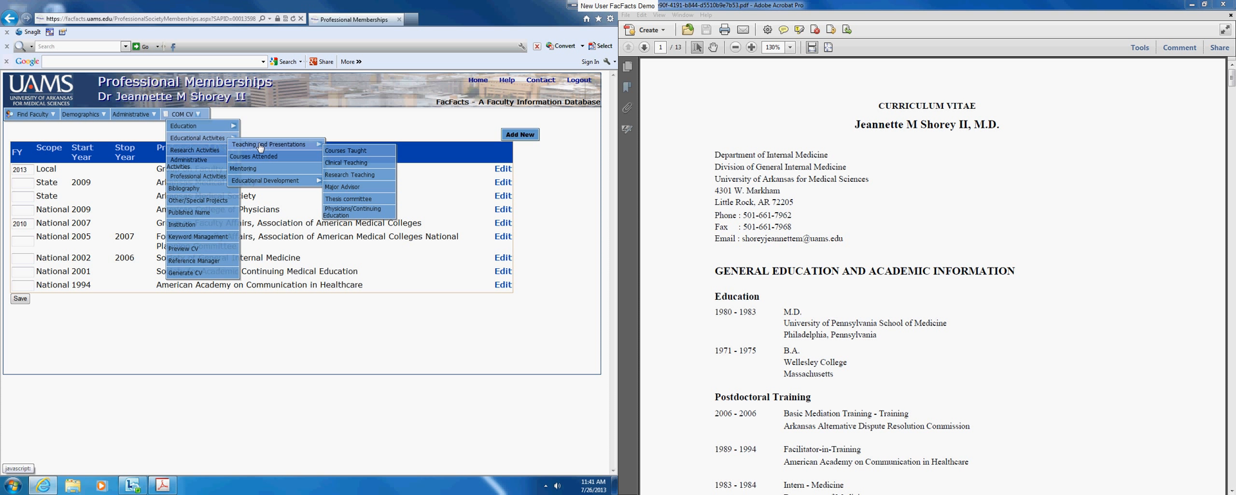
{"action": "left_click", "coordinate": [336, 152]}
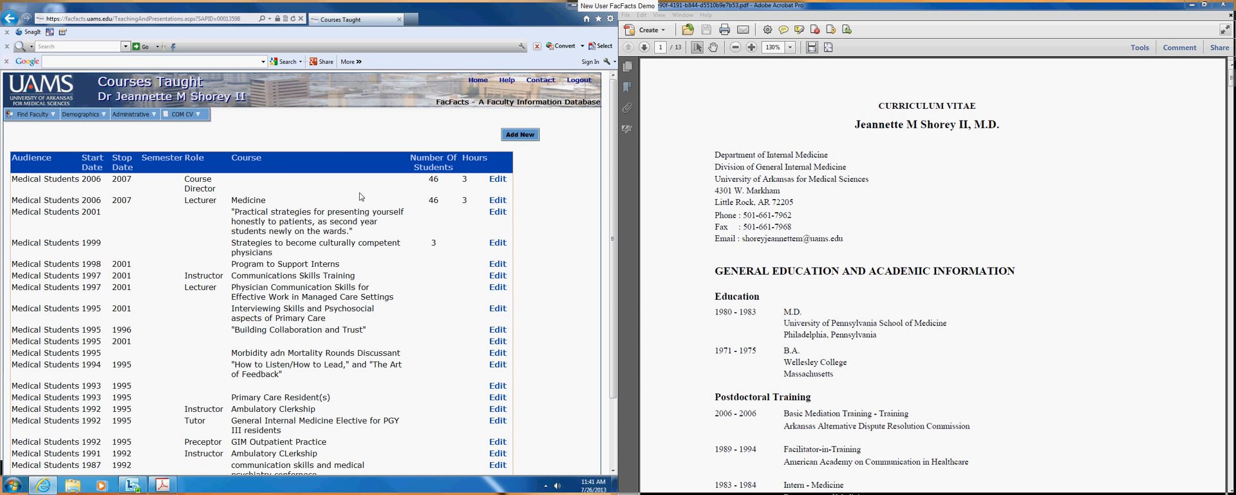
Step: Open a blank Courses Taught entry, view its role choices and close the form
{"action": "left_click", "coordinate": [521, 135]}
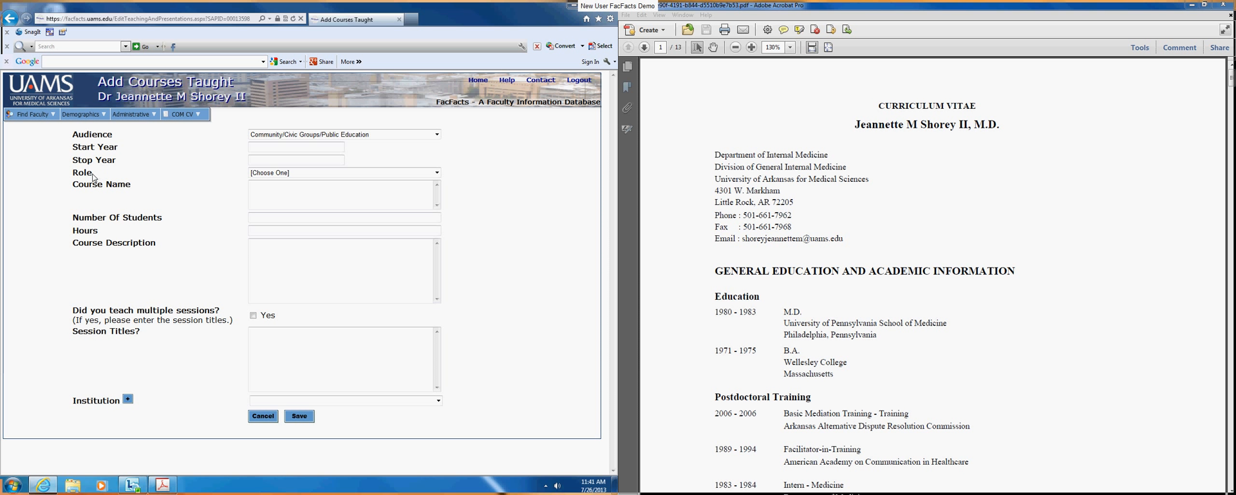
{"action": "left_click", "coordinate": [282, 173]}
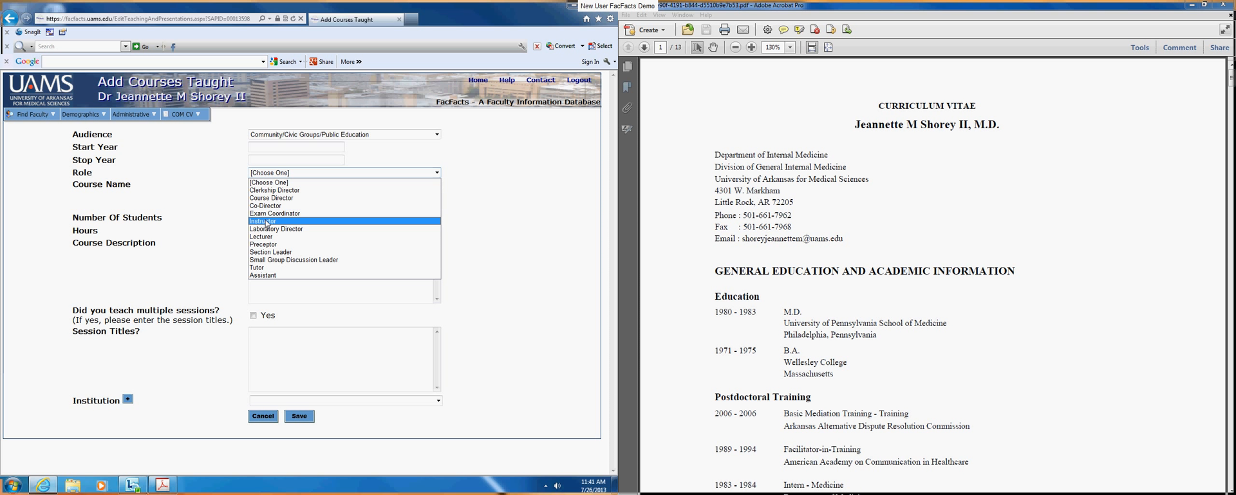
{"action": "left_click", "coordinate": [278, 182]}
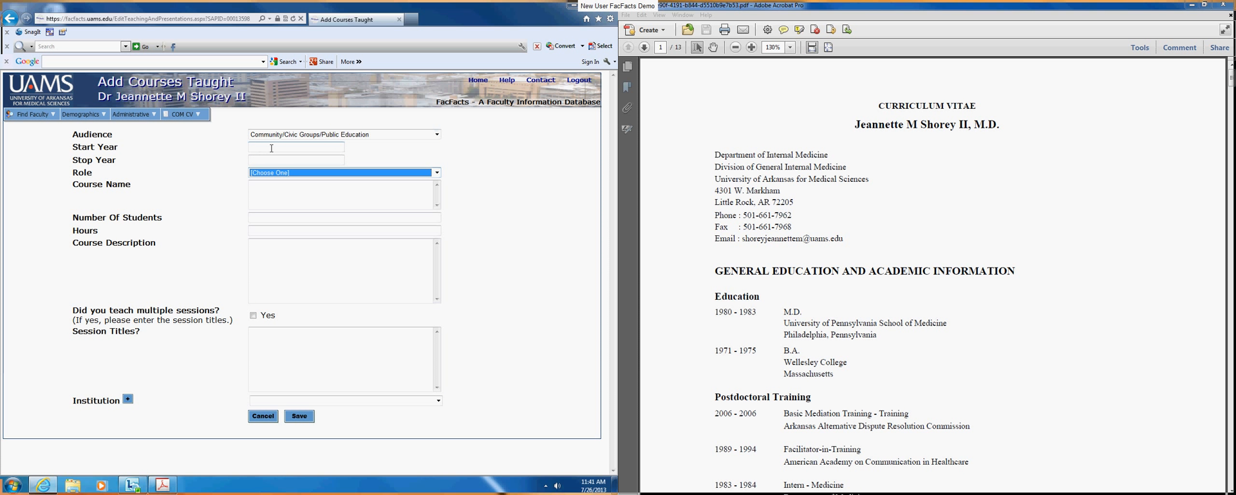
{"action": "left_click", "coordinate": [276, 173]}
{"action": "left_click", "coordinate": [277, 173]}
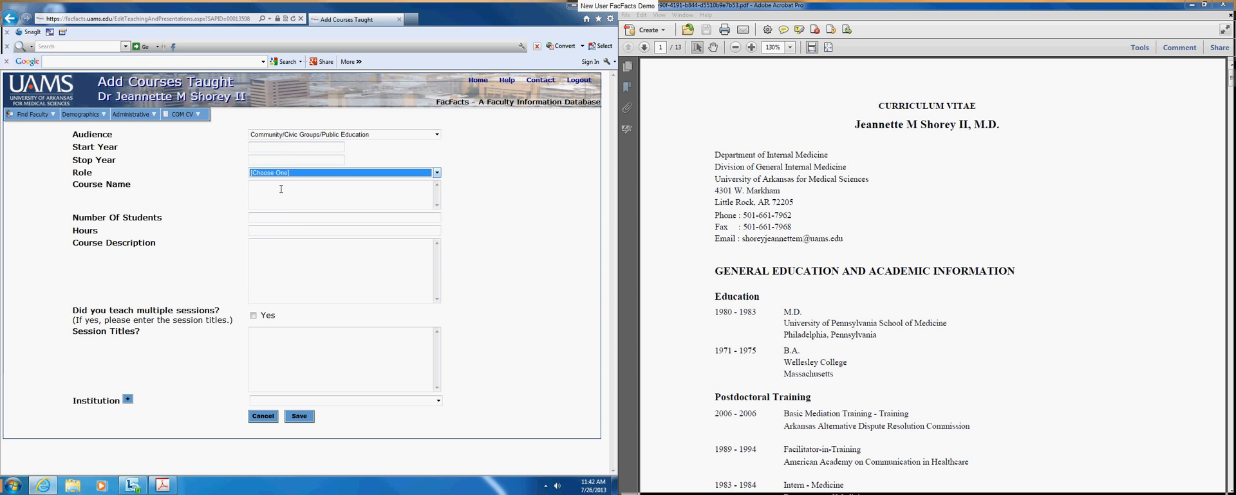
{"action": "left_click", "coordinate": [299, 416]}
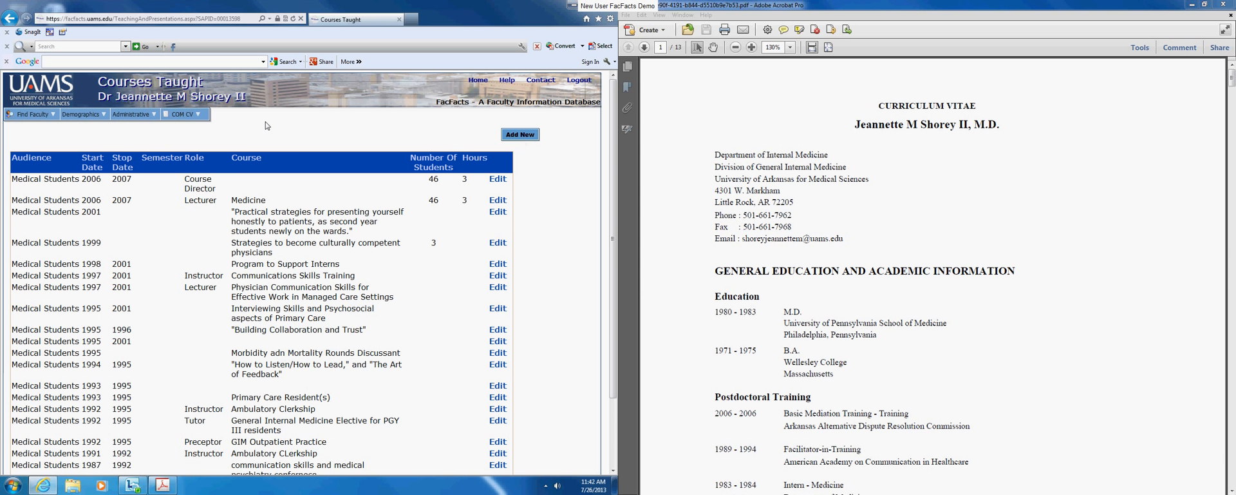
Step: Open the Physicians/Continuing Education teaching records and view the blank form for a new entry
{"action": "mouse_move", "coordinate": [194, 115]}
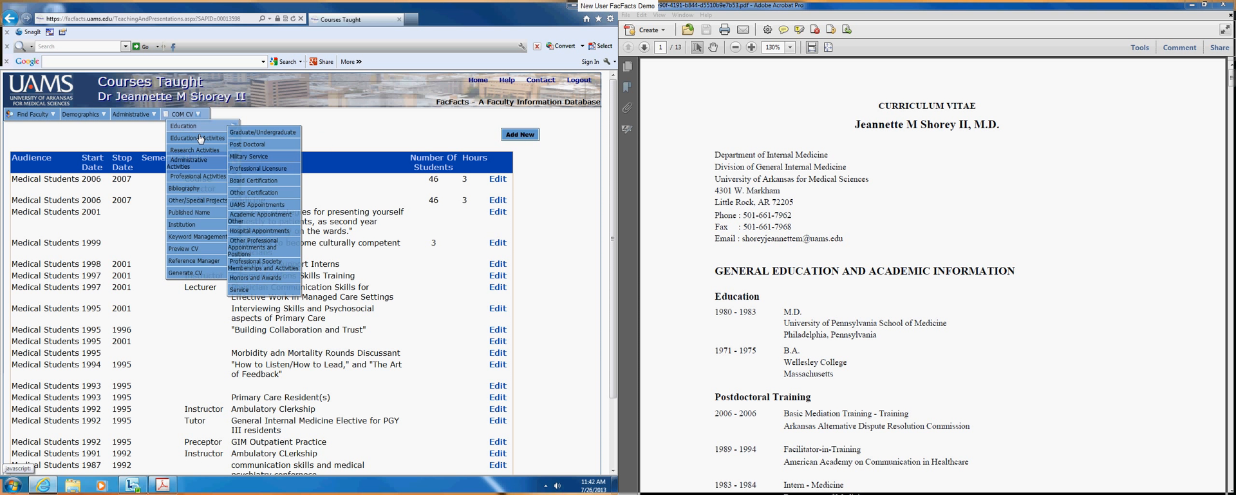
{"action": "mouse_move", "coordinate": [267, 147]}
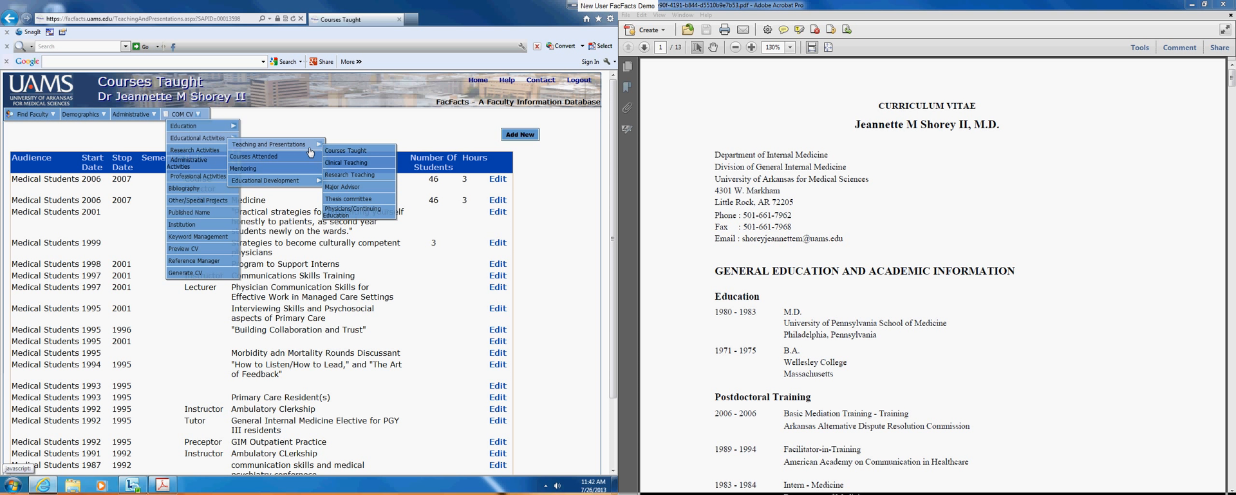
{"action": "left_click", "coordinate": [354, 214]}
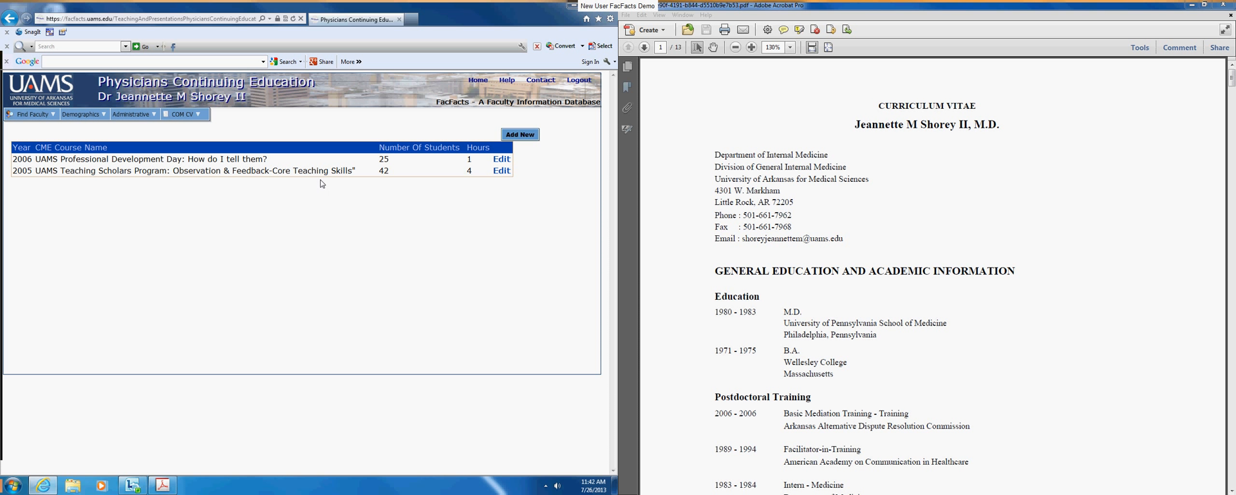
{"action": "left_click", "coordinate": [519, 135]}
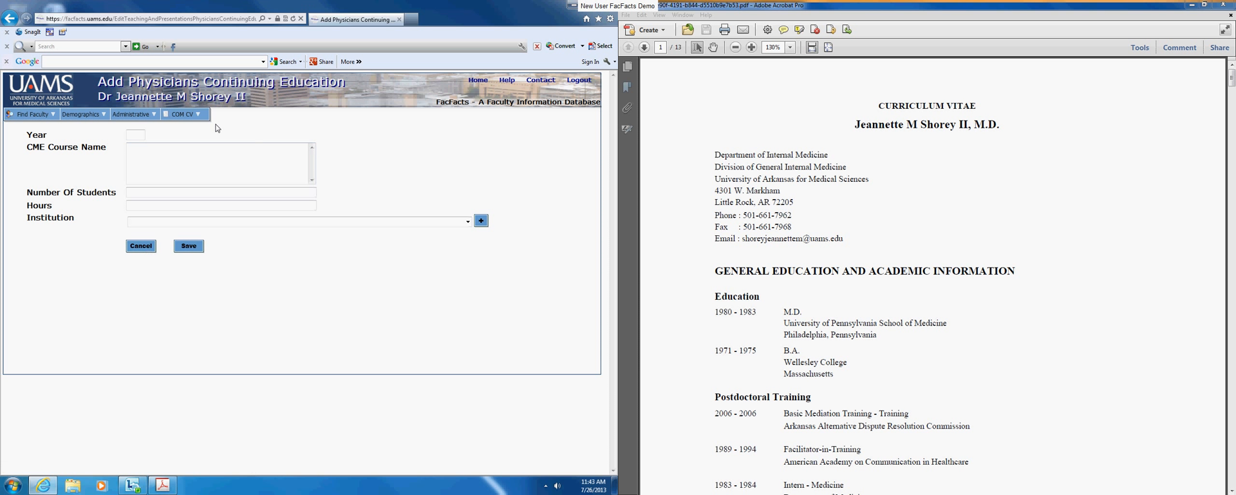
Step: View the Courses Attended records under the educational activities and the ARIA Grants records under the research activities
{"action": "mouse_move", "coordinate": [206, 138]}
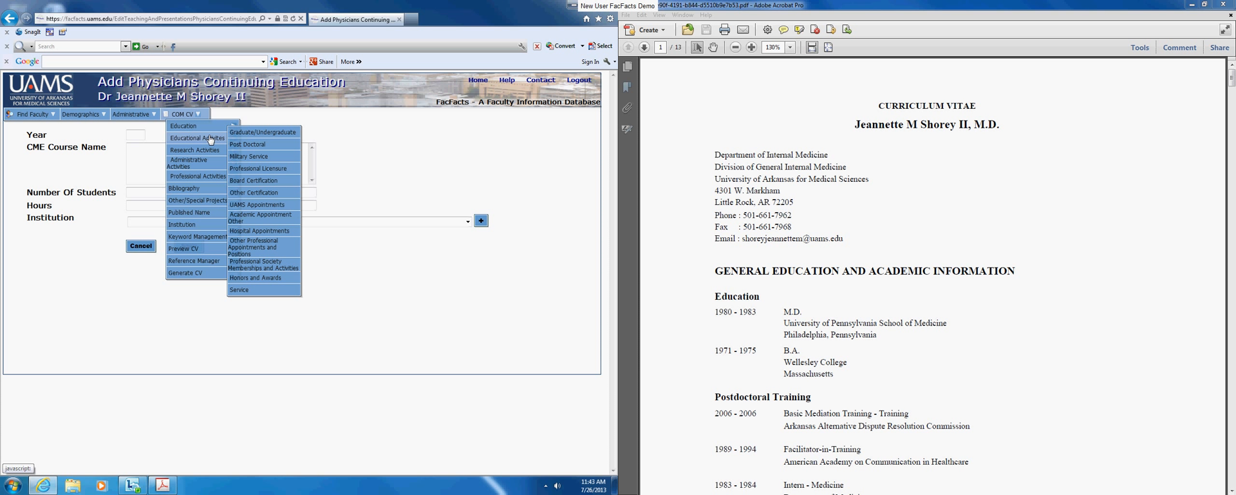
{"action": "mouse_move", "coordinate": [257, 148]}
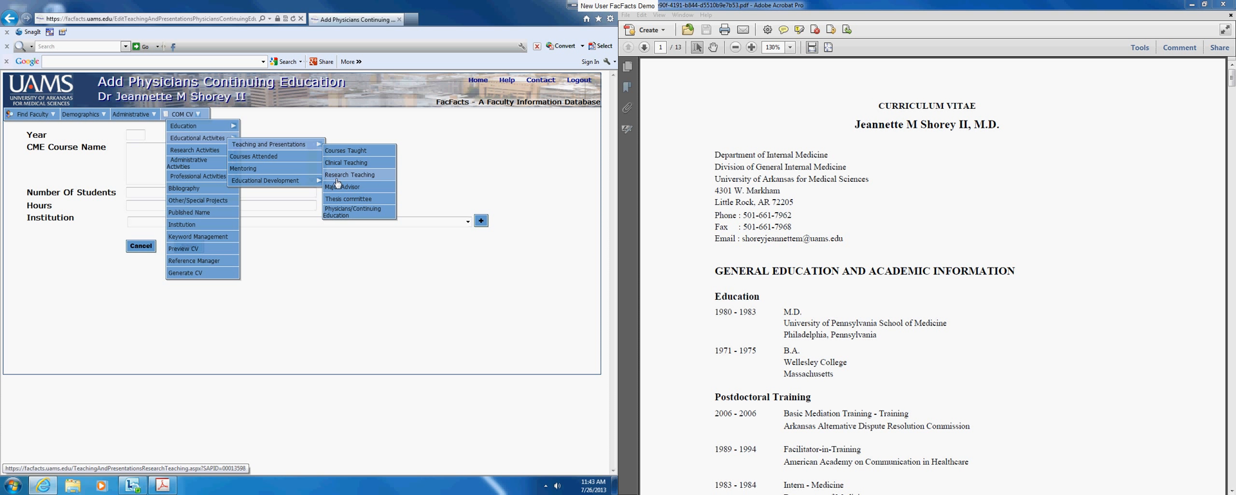
{"action": "left_click", "coordinate": [256, 159]}
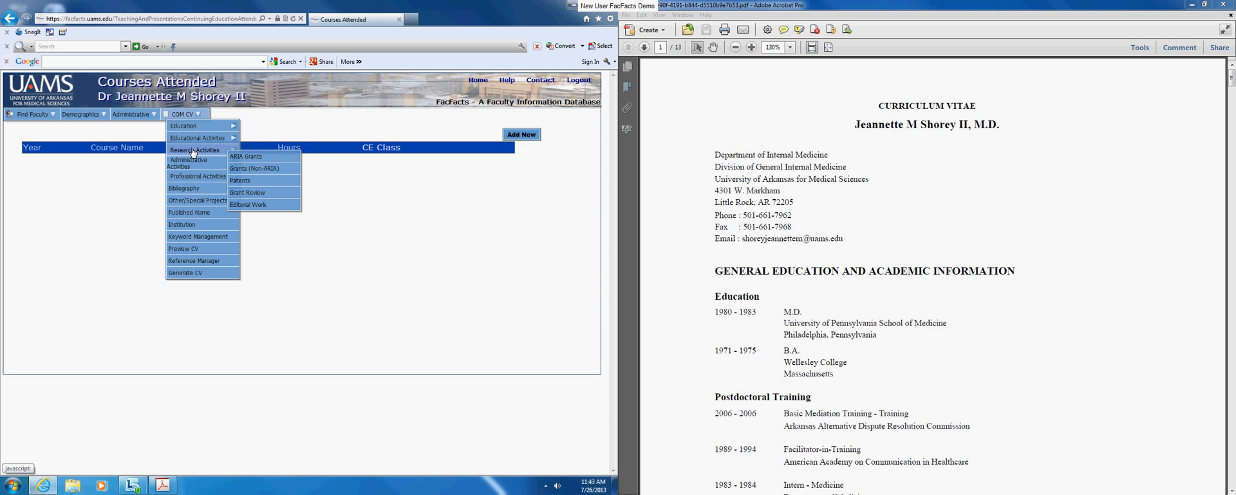
{"action": "left_click", "coordinate": [238, 157]}
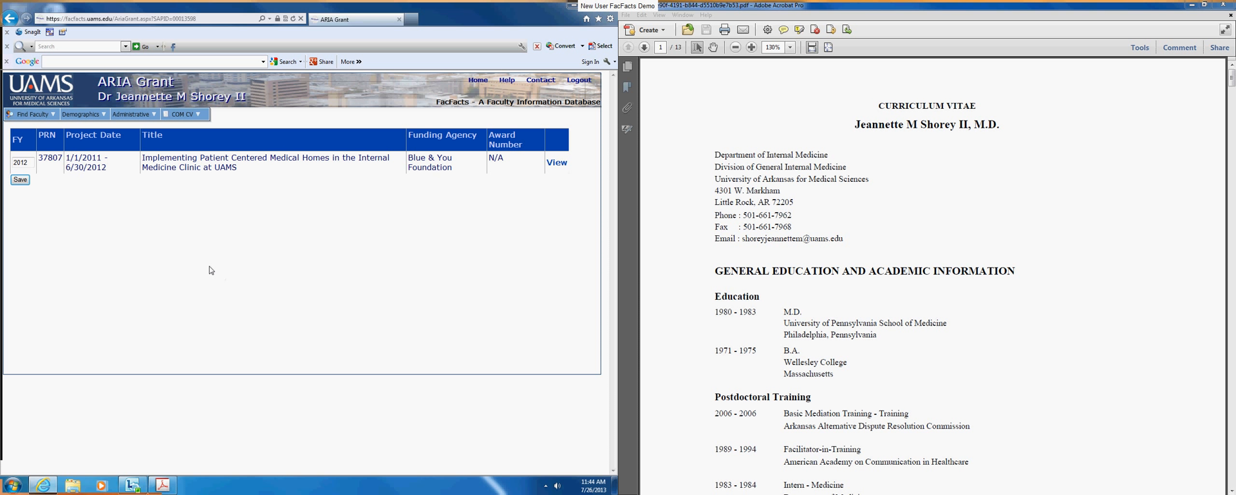
Step: Open the Grants (Non-ARIA) records under the research activities
{"action": "left_click", "coordinate": [205, 115]}
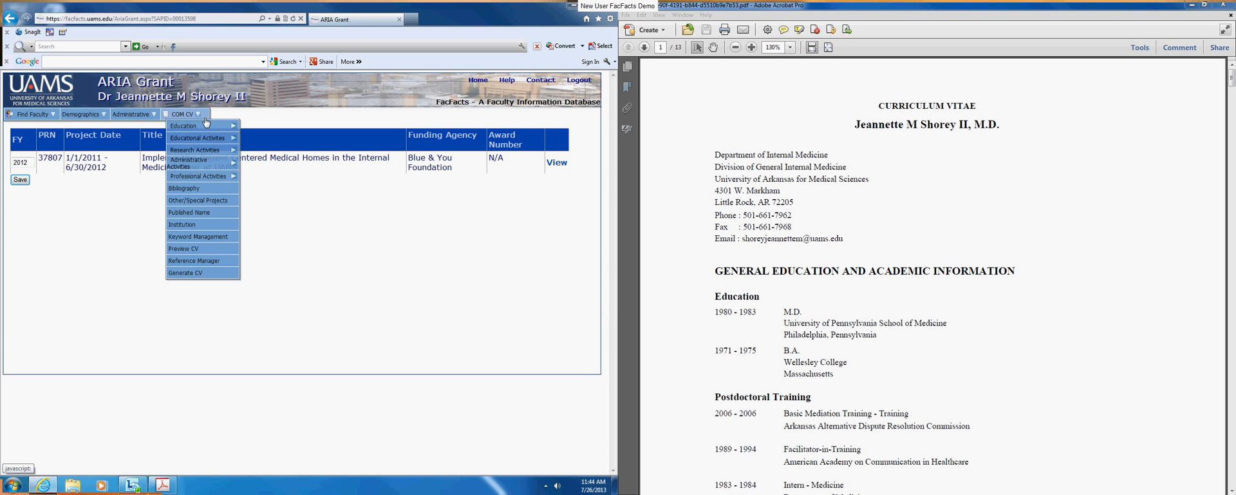
{"action": "mouse_move", "coordinate": [203, 128]}
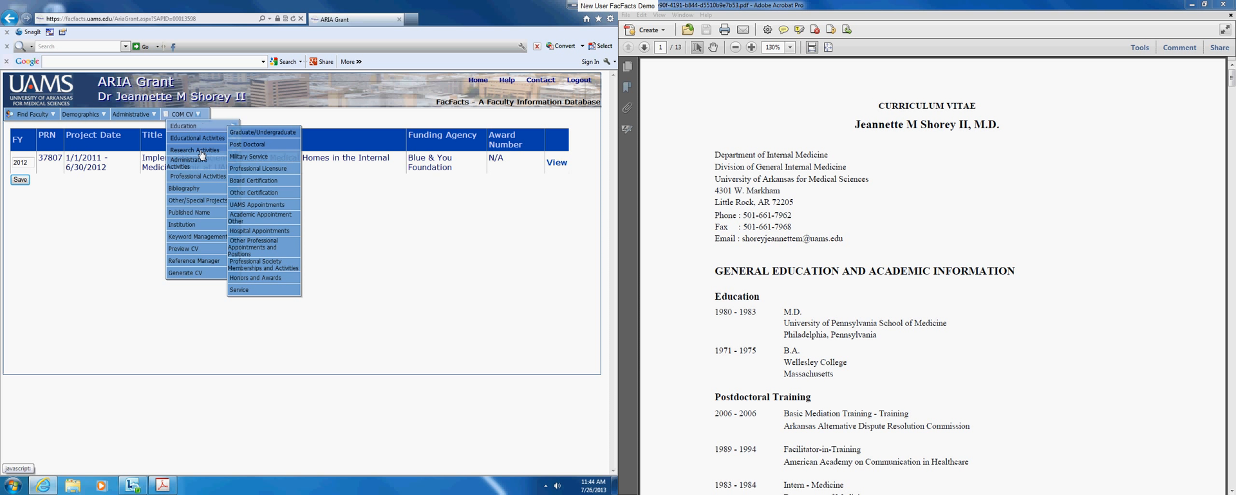
{"action": "mouse_move", "coordinate": [205, 150]}
{"action": "left_click", "coordinate": [258, 169]}
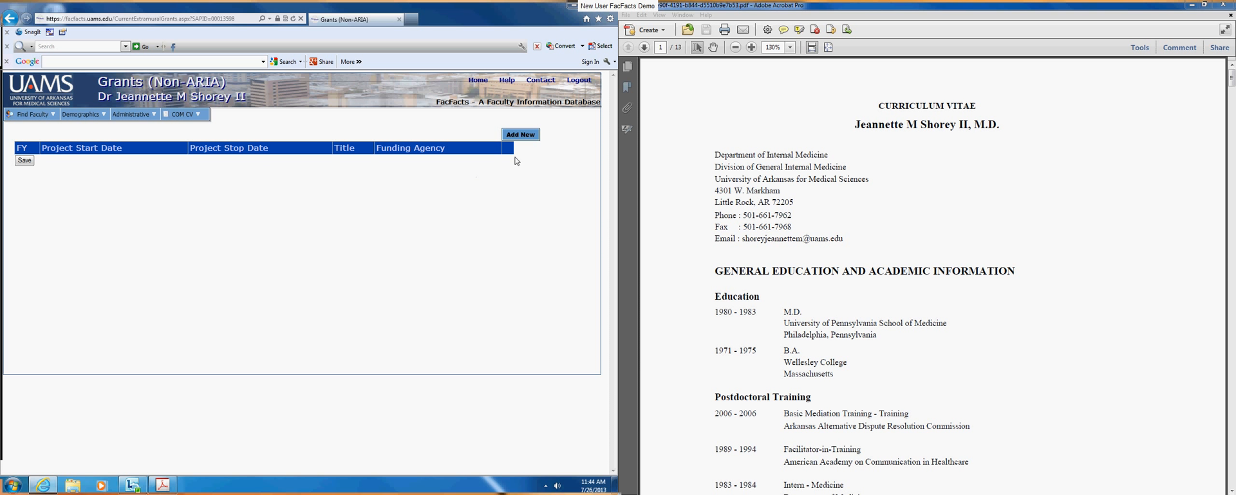
Step: Start a new non-ARIA grant entry, enter 1000 as the budget-year total amount and leave the form
{"action": "left_click", "coordinate": [517, 136]}
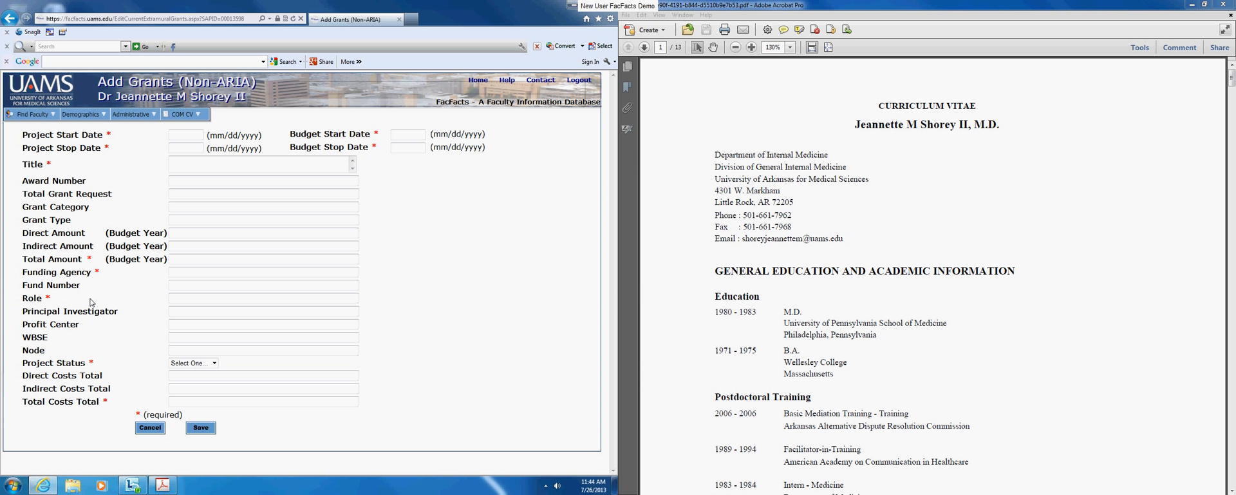
{"action": "left_click", "coordinate": [216, 274]}
{"action": "left_click", "coordinate": [190, 257]}
{"action": "type", "text": "1000"}
{"action": "left_click", "coordinate": [204, 430]}
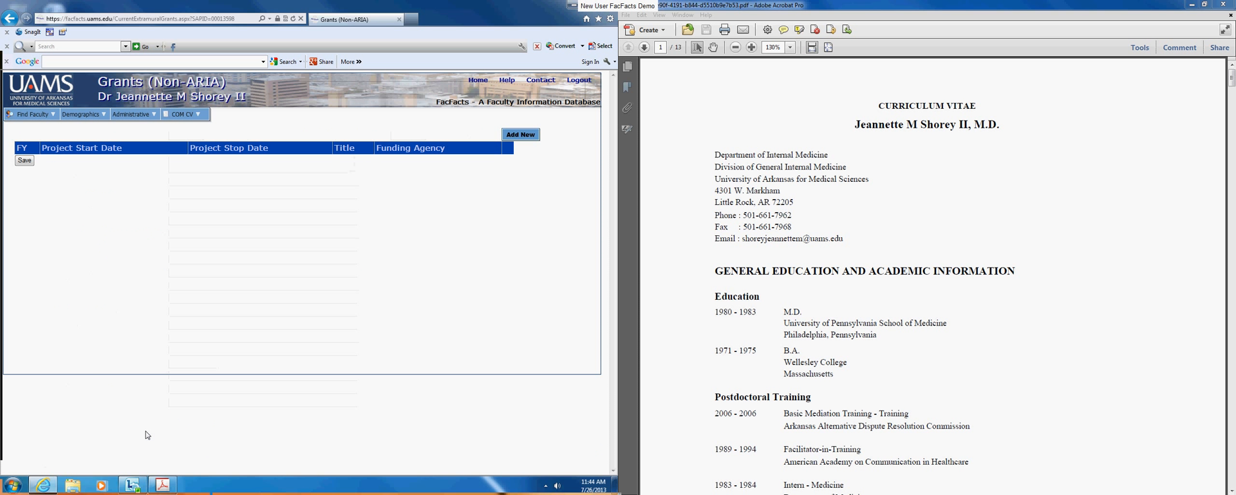
Step: Open the Editorial Work records, view the type choices for a new entry and choose Journal Review
{"action": "left_click", "coordinate": [191, 118]}
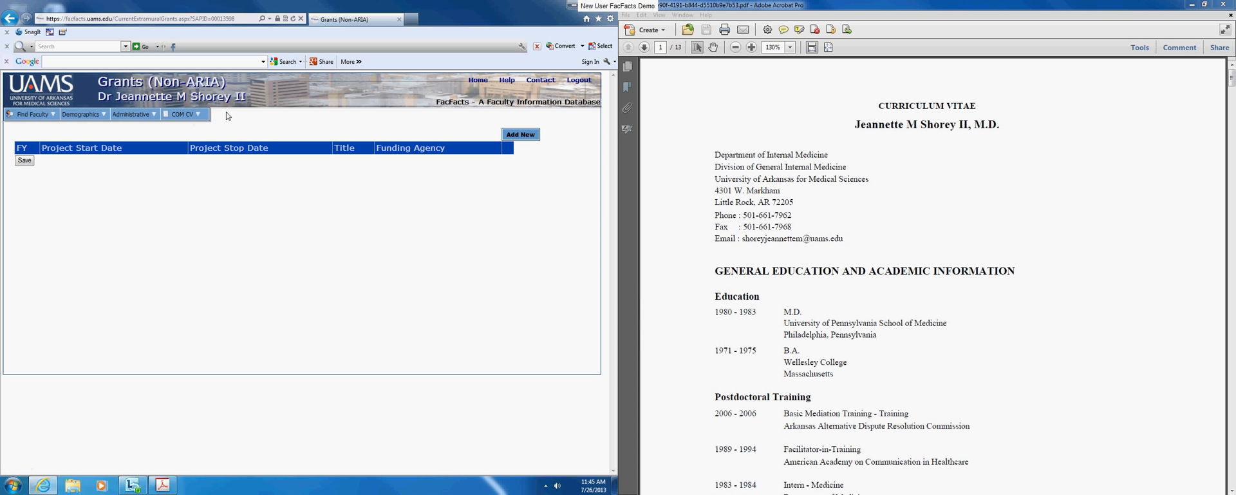
{"action": "mouse_move", "coordinate": [183, 114]}
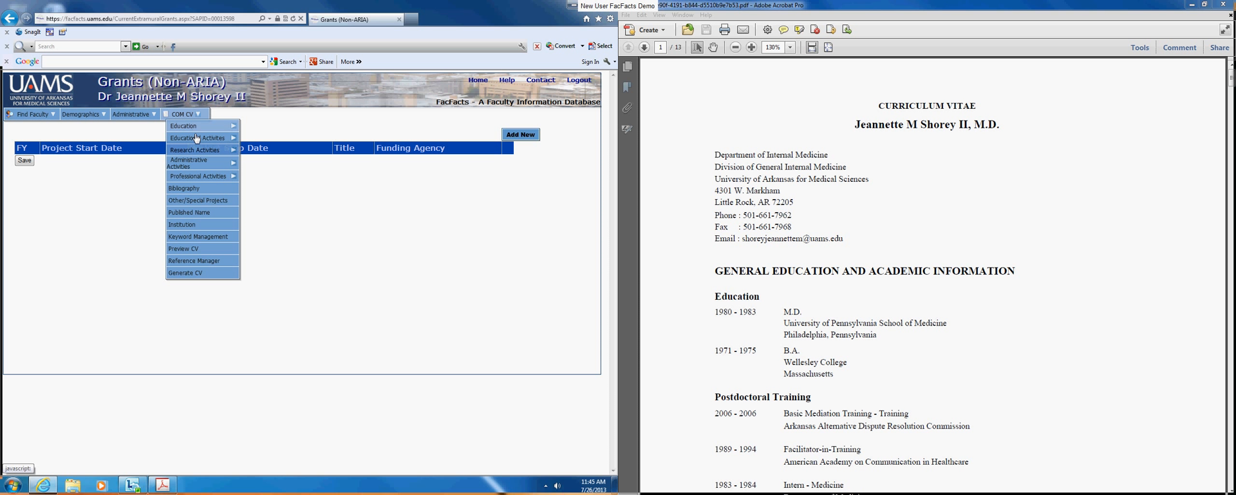
{"action": "mouse_move", "coordinate": [197, 148]}
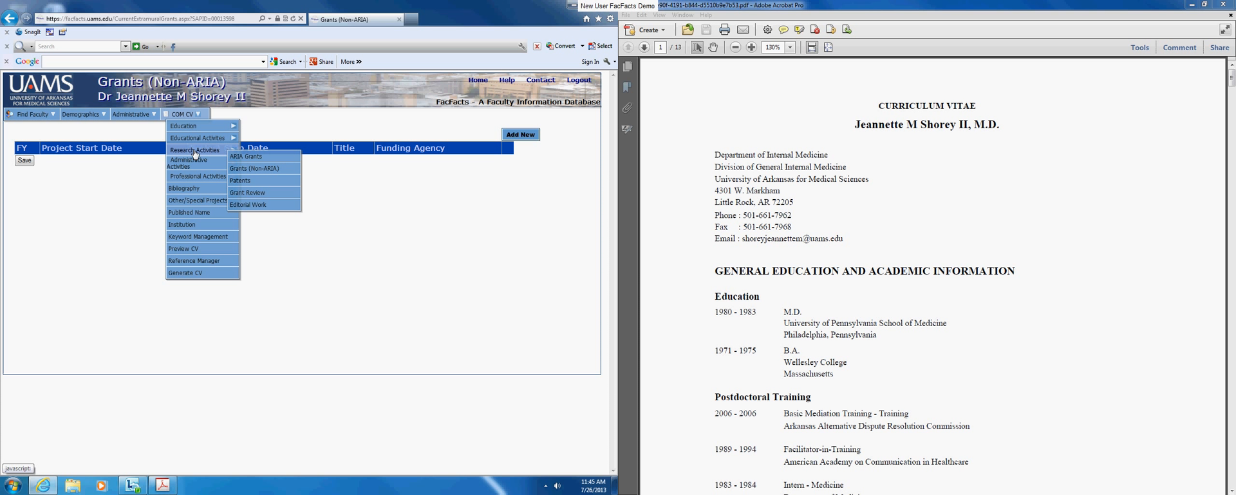
{"action": "left_click", "coordinate": [248, 205]}
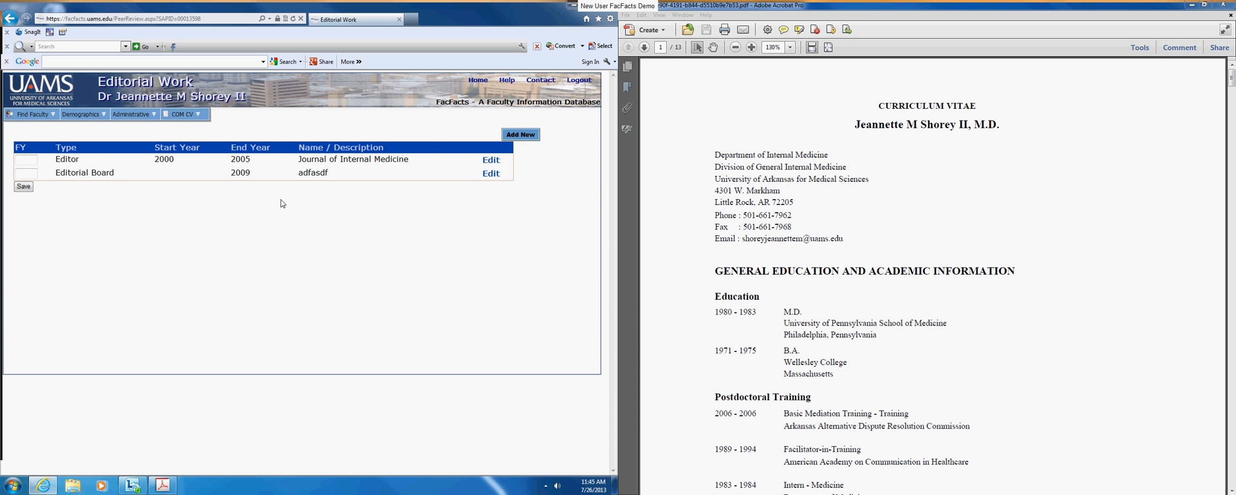
{"action": "left_click", "coordinate": [520, 134]}
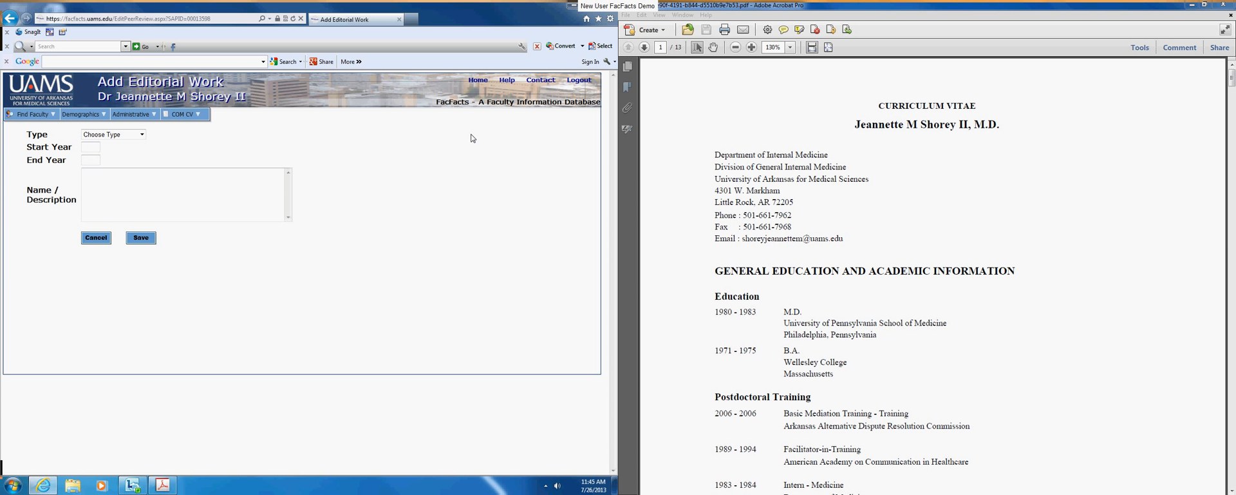
{"action": "left_click", "coordinate": [128, 136]}
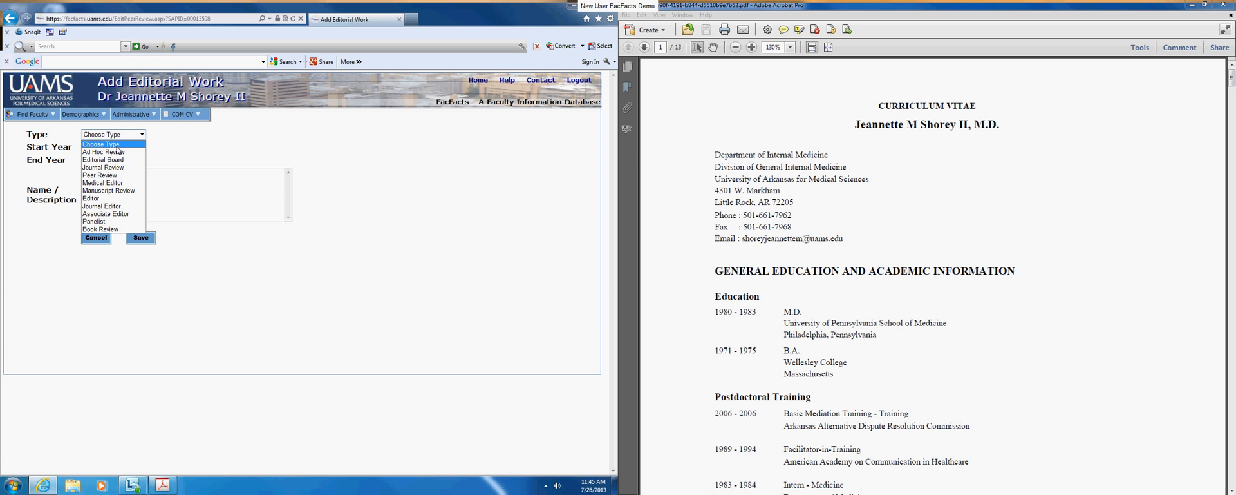
{"action": "left_click", "coordinate": [101, 167]}
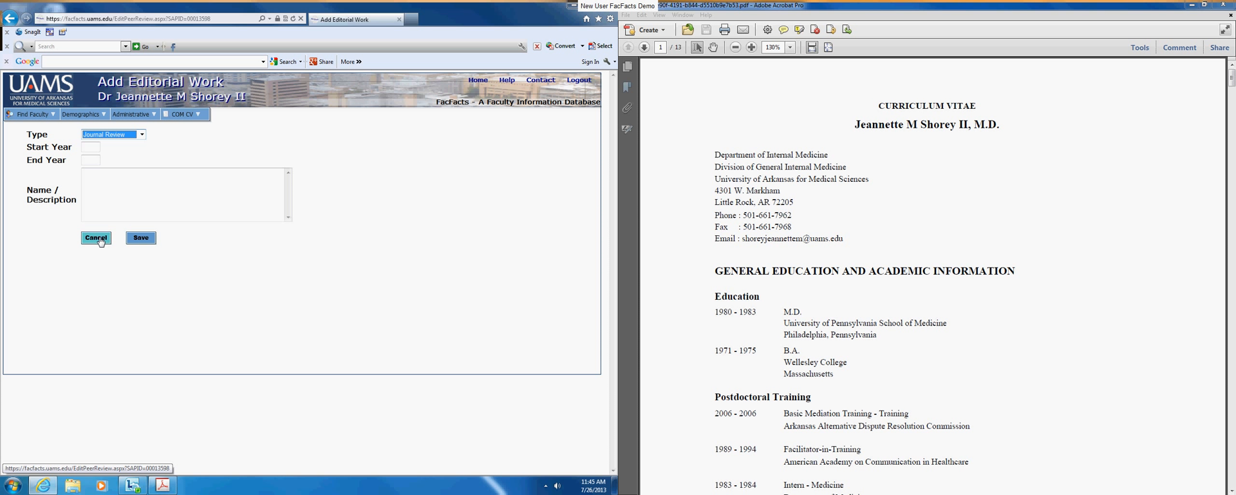
Step: Open the Committee Assignments records under the administrative activities and start a new committee entry
{"action": "mouse_move", "coordinate": [200, 122]}
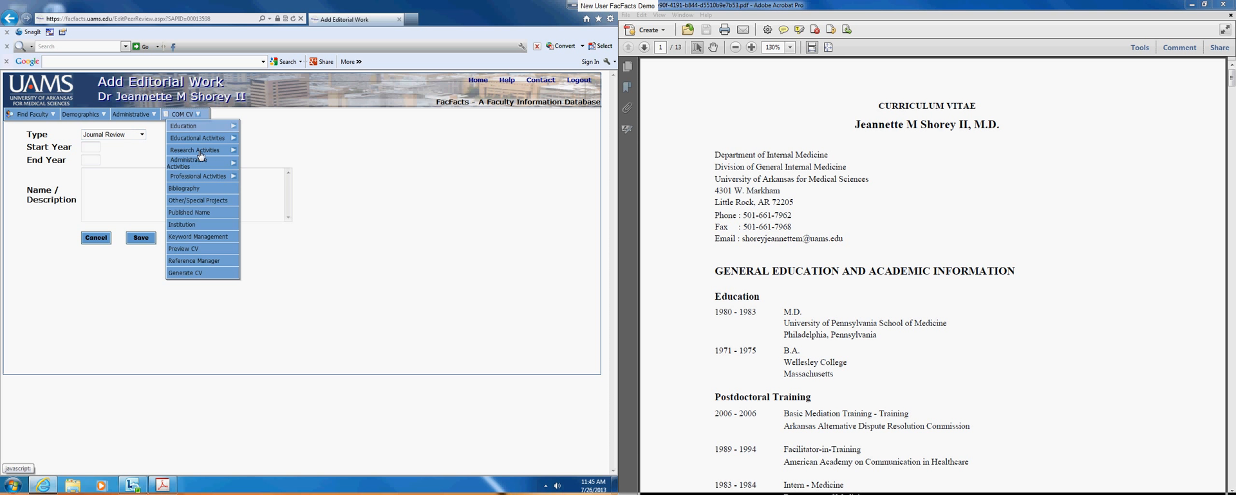
{"action": "mouse_move", "coordinate": [199, 167]}
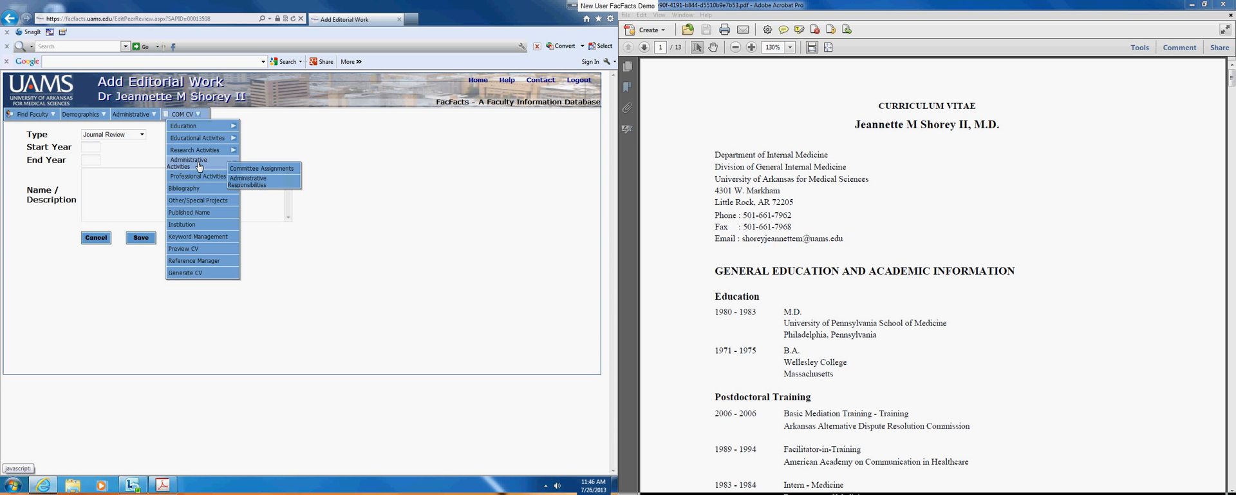
{"action": "left_click", "coordinate": [251, 169]}
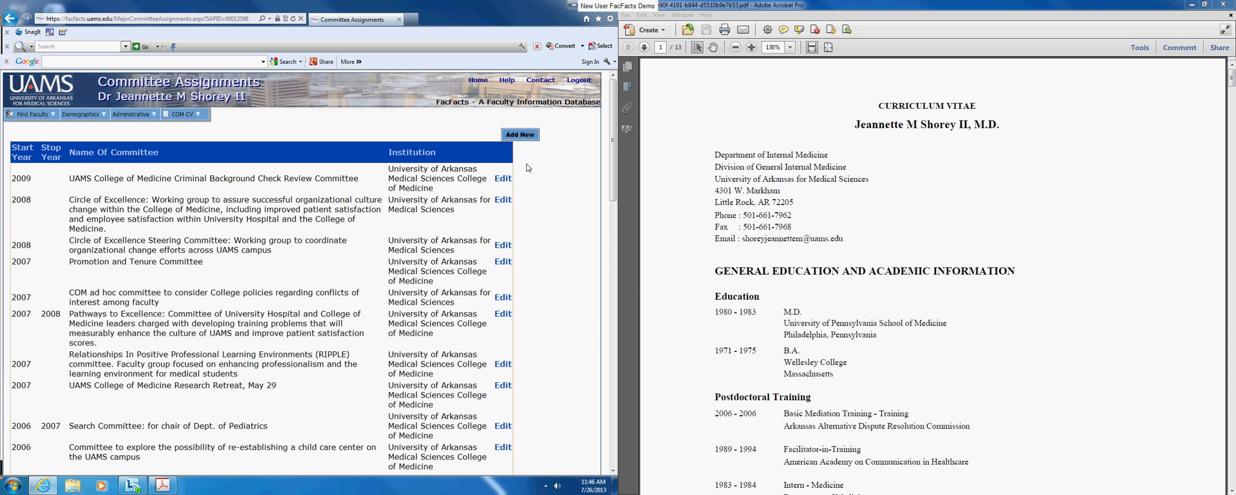
{"action": "left_click", "coordinate": [518, 136]}
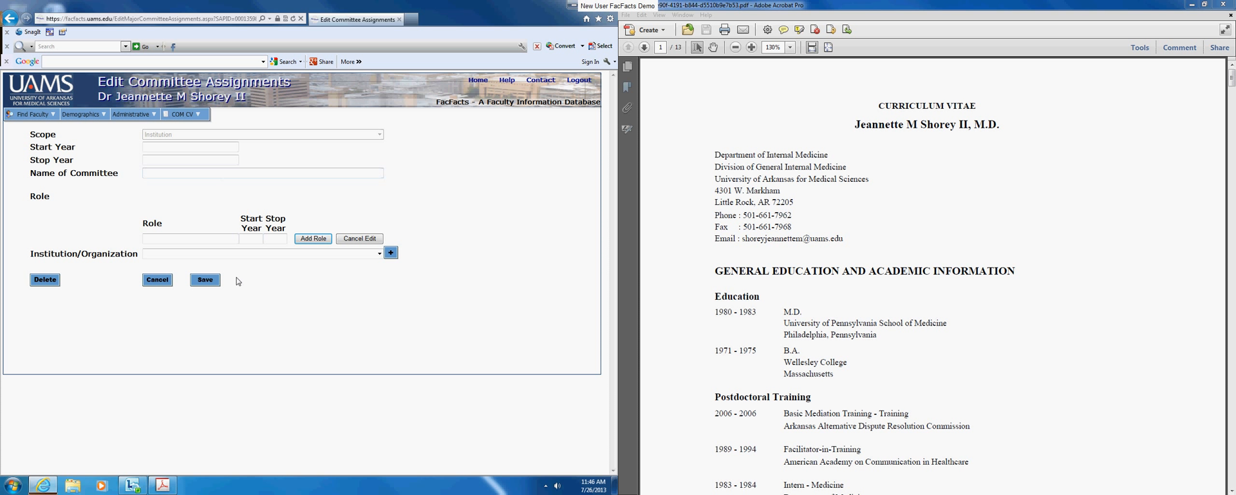
Step: Enter the role director with start year 2000 and stop year 2004, and try to add it to the committee entry
{"action": "left_click", "coordinate": [185, 237]}
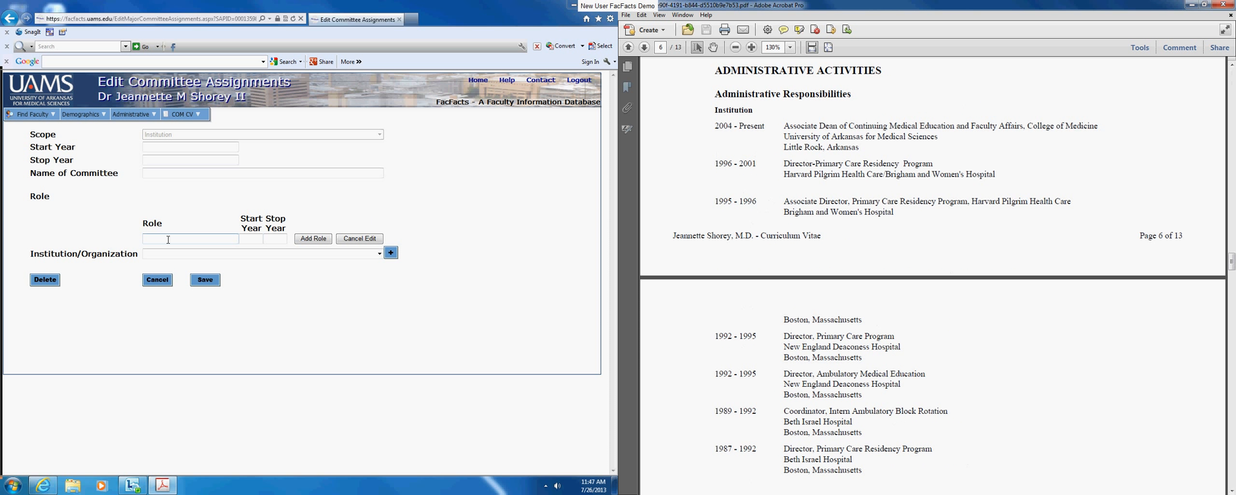
{"action": "left_click", "coordinate": [168, 239]}
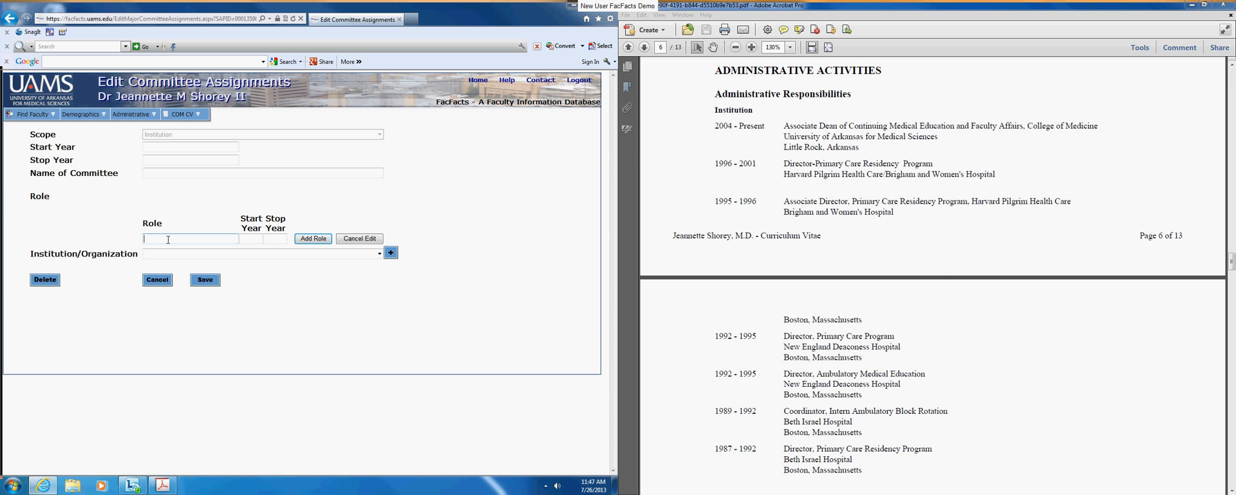
{"action": "type", "text": "du"}
{"action": "key", "text": "BackSpace"}
{"action": "type", "text": "irector"}
{"action": "left_click", "coordinate": [256, 239]}
{"action": "type", "text": "200"}
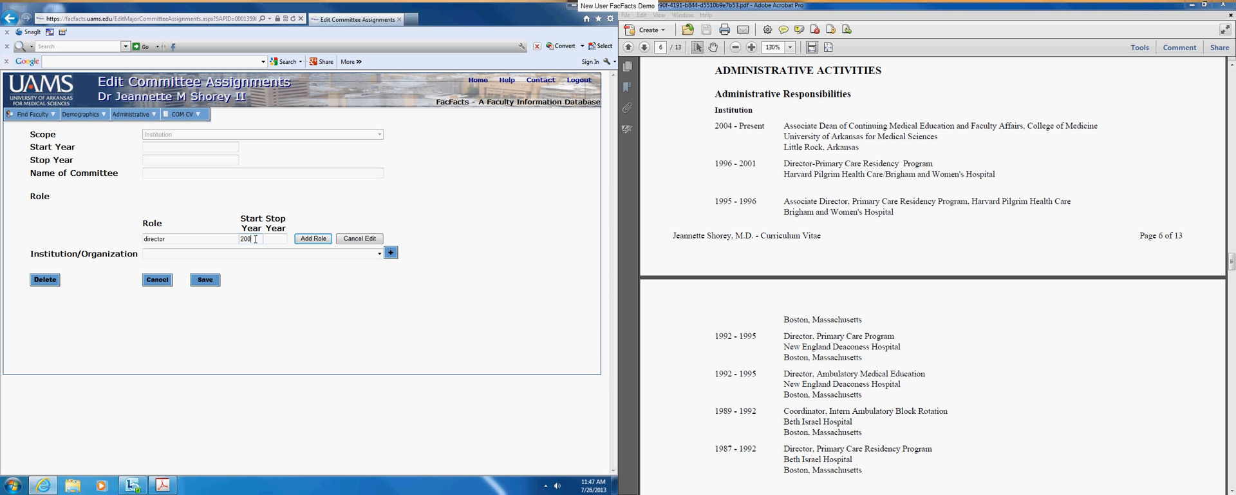
{"action": "type", "text": "0"}
{"action": "left_click", "coordinate": [272, 240]}
{"action": "type", "text": "2004"}
{"action": "left_click", "coordinate": [324, 239]}
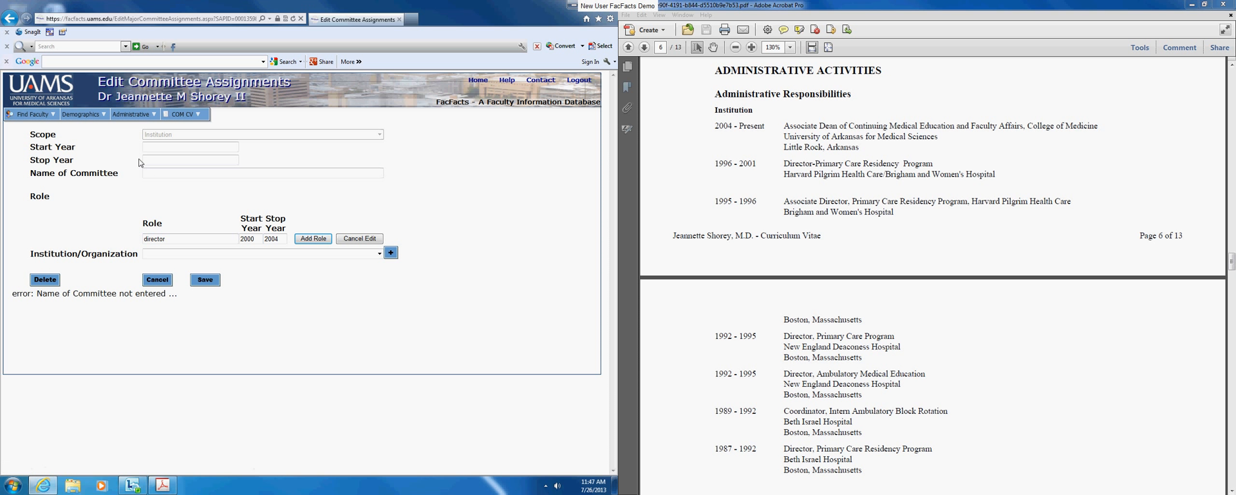
Step: Name the committee "faculty affairs" and add the director role to the entry
{"action": "left_click", "coordinate": [156, 172]}
{"action": "type", "text": "fa"}
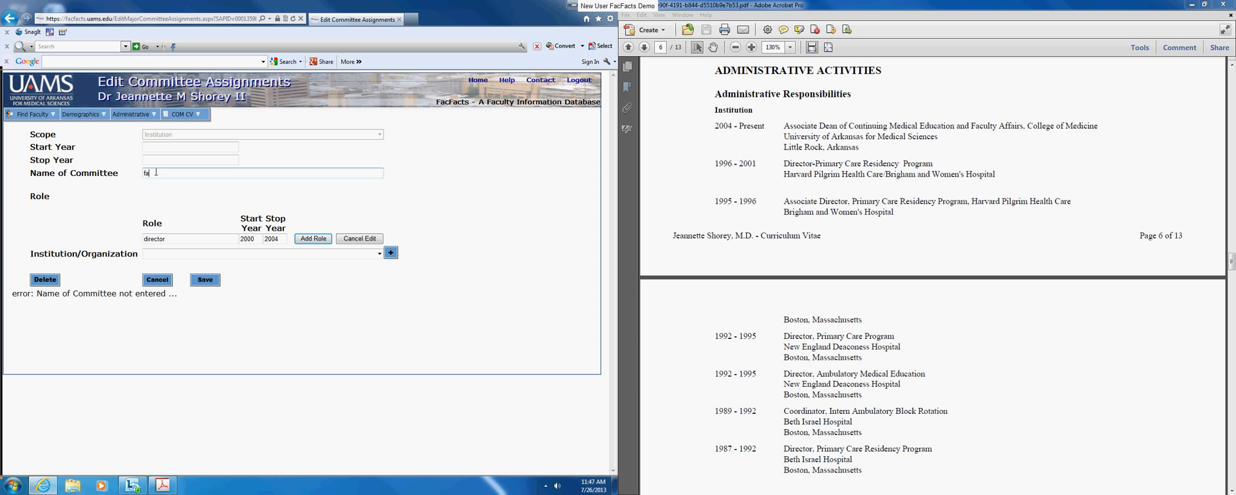
{"action": "type", "text": "culty"}
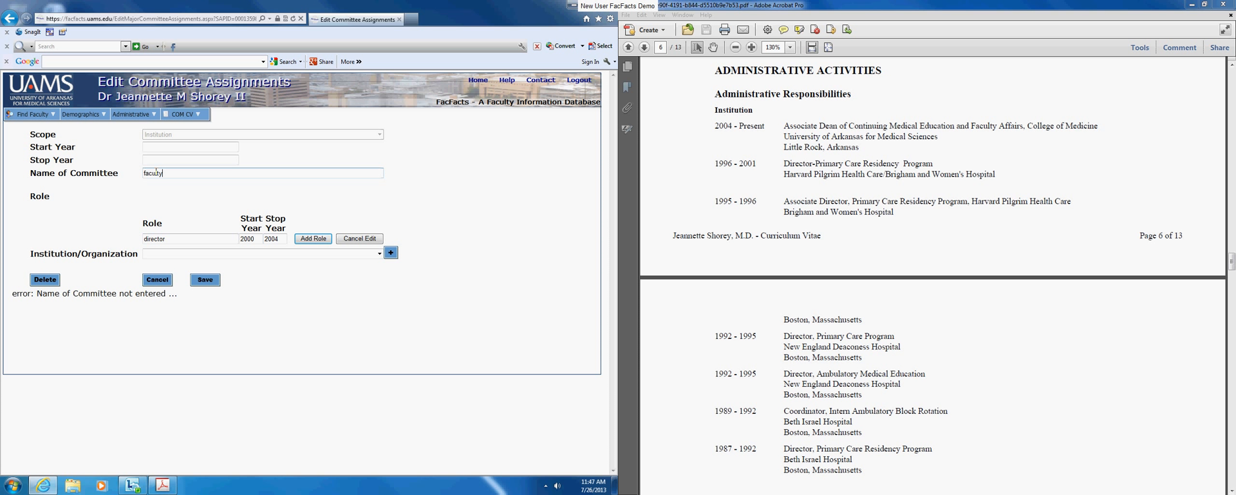
{"action": "type", "text": " affairs"}
{"action": "left_click", "coordinate": [310, 239]}
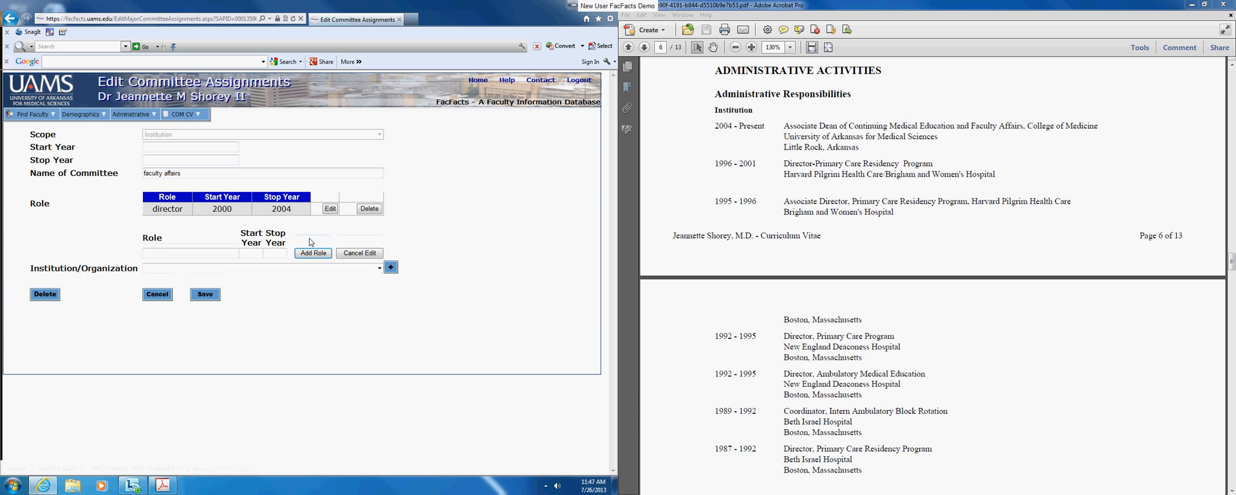
Step: Add a second role, co-director, with start year 2004, and leave the committee entry without saving
{"action": "left_click", "coordinate": [196, 253]}
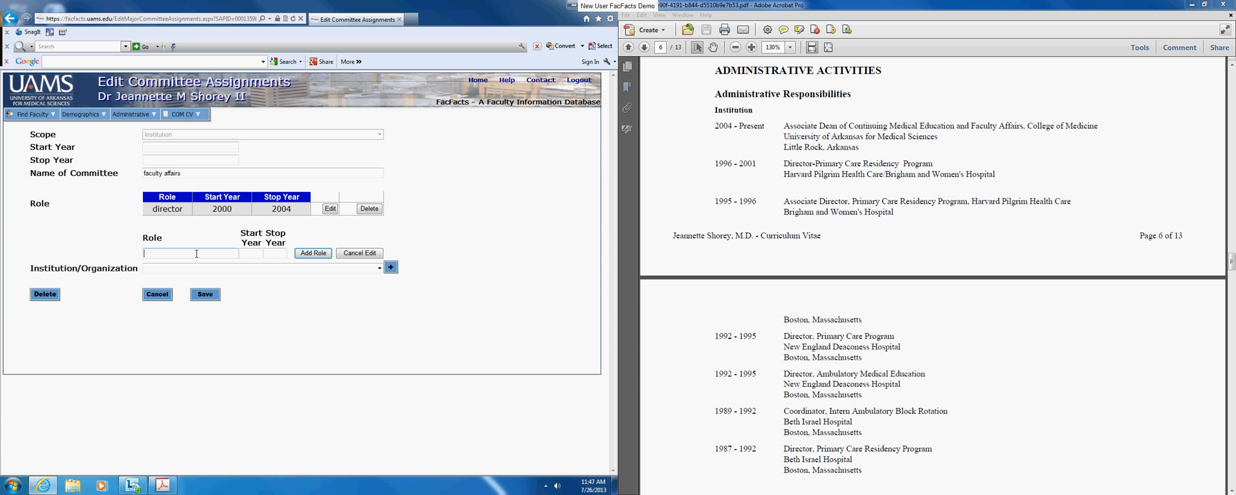
{"action": "type", "text": "c"}
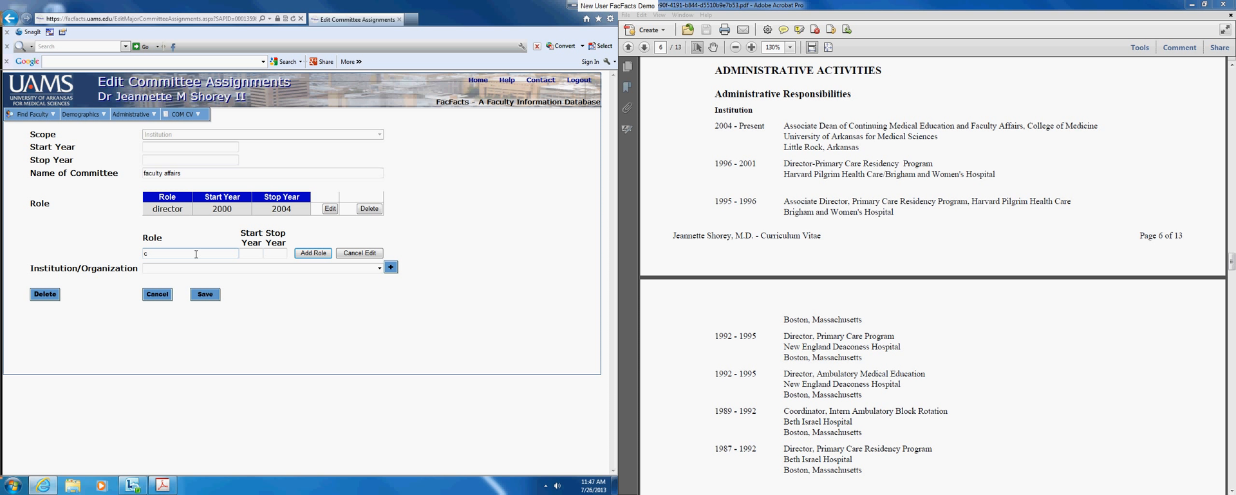
{"action": "type", "text": "o-d"}
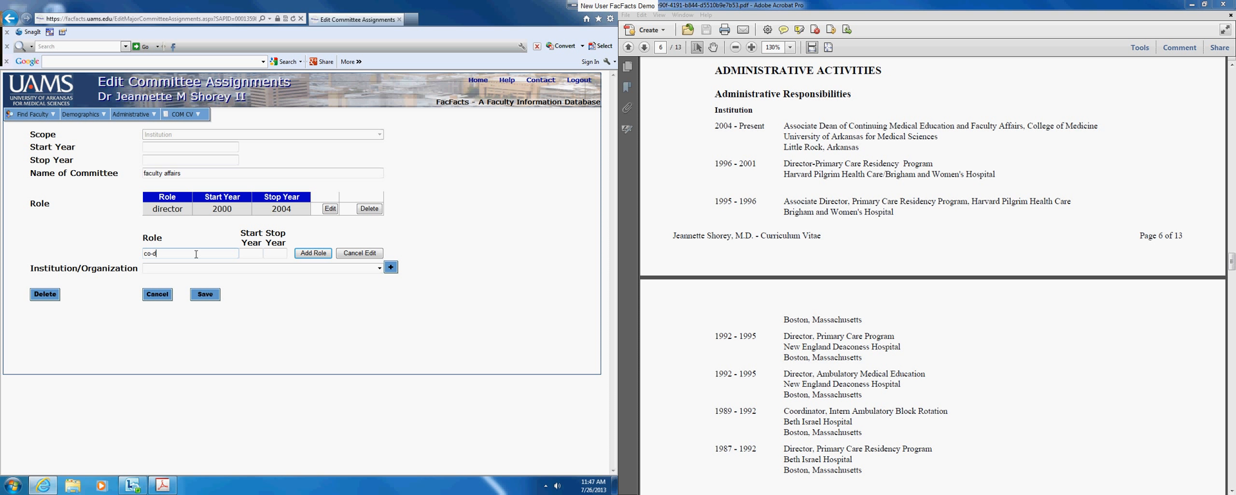
{"action": "type", "text": "irector"}
{"action": "left_click", "coordinate": [254, 250]}
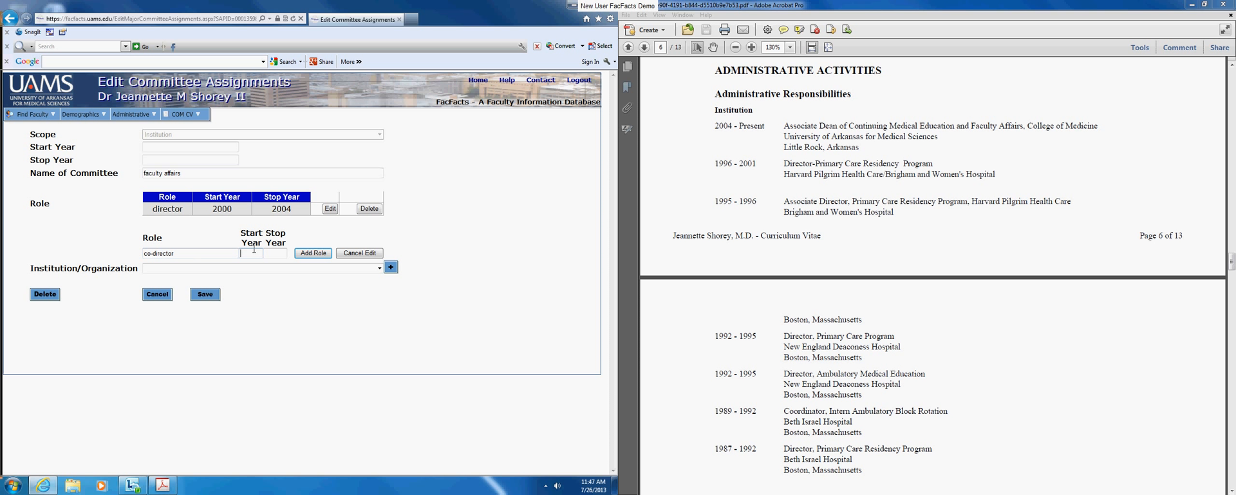
{"action": "type", "text": "2004"}
{"action": "left_click", "coordinate": [313, 252]}
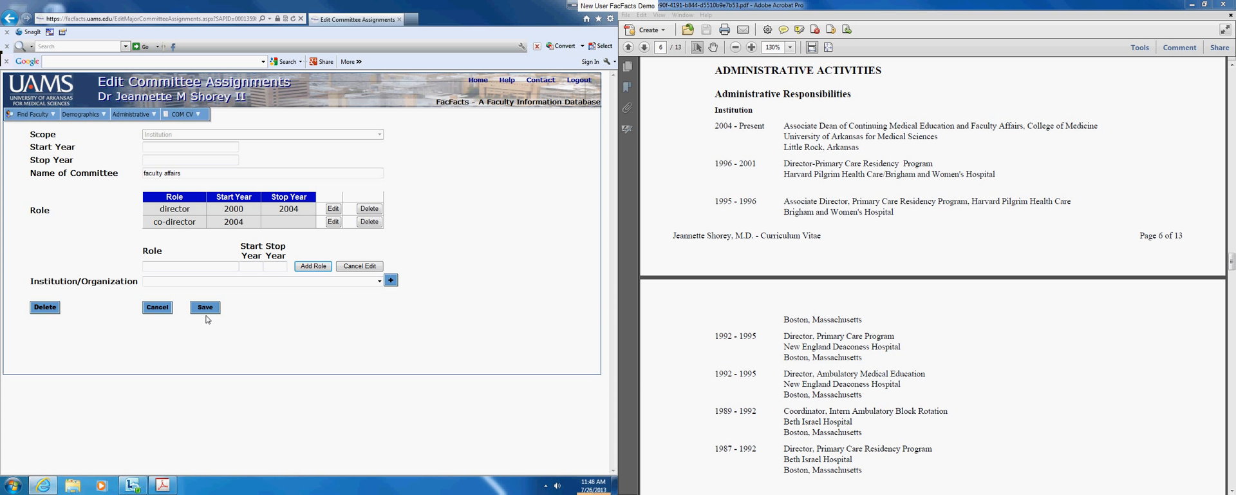
{"action": "left_click", "coordinate": [156, 307]}
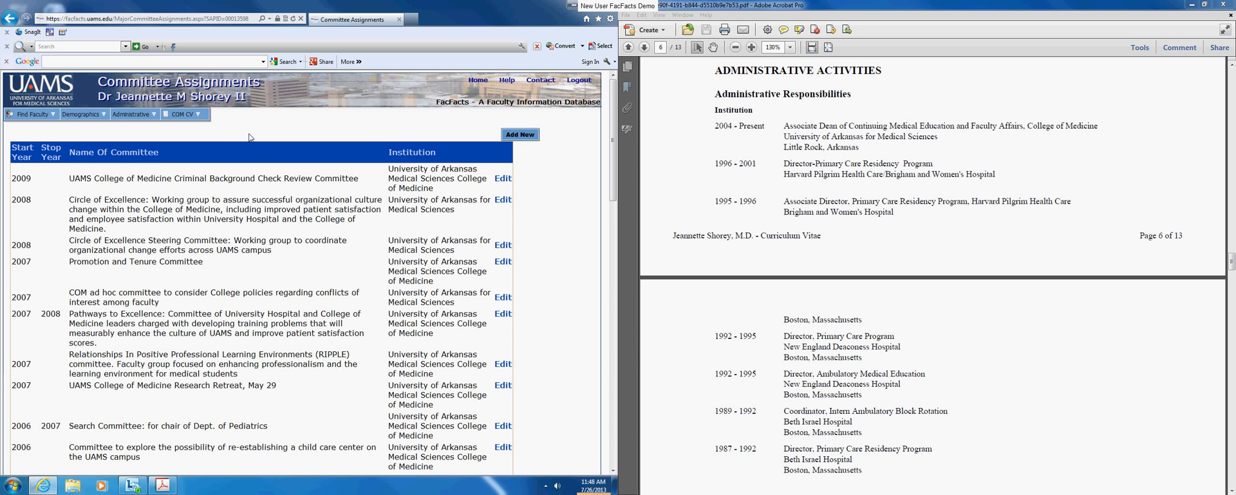
Step: Open the Administrative Responsibilities records under the administrative activities and start a new entry
{"action": "left_click", "coordinate": [187, 114]}
{"action": "mouse_move", "coordinate": [195, 163]}
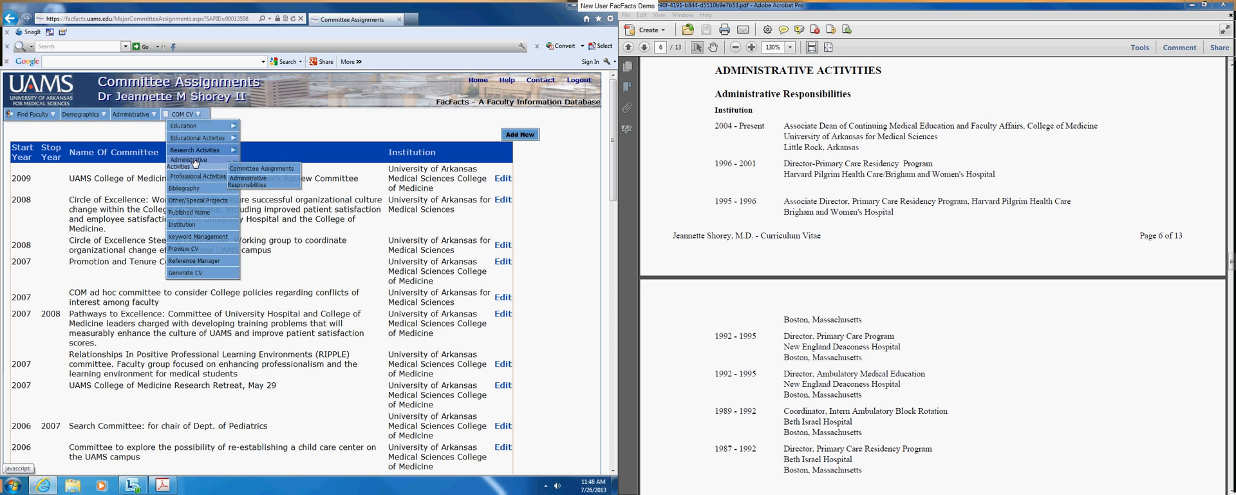
{"action": "left_click", "coordinate": [258, 183]}
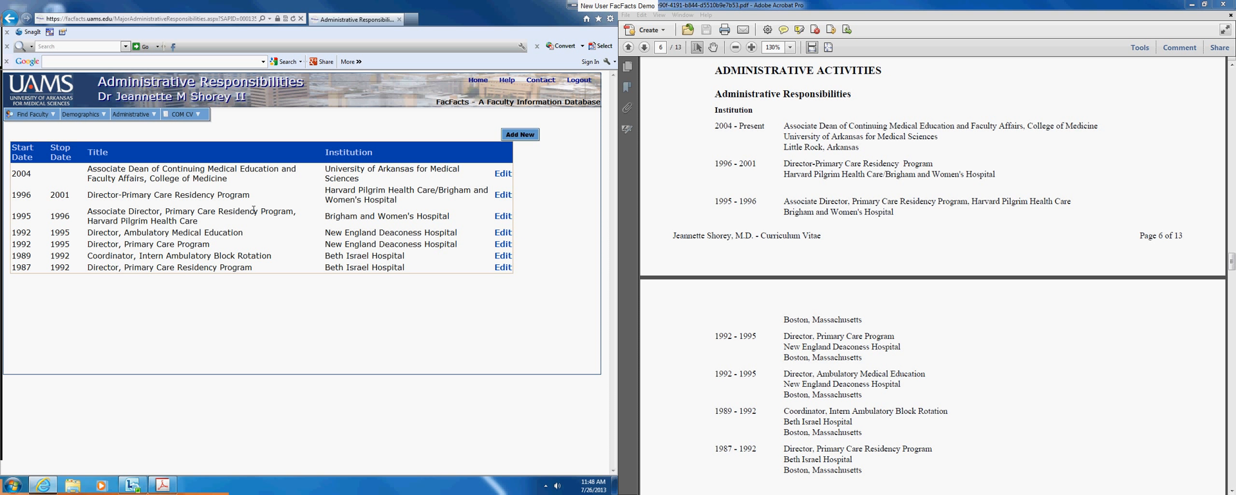
{"action": "left_click", "coordinate": [521, 133]}
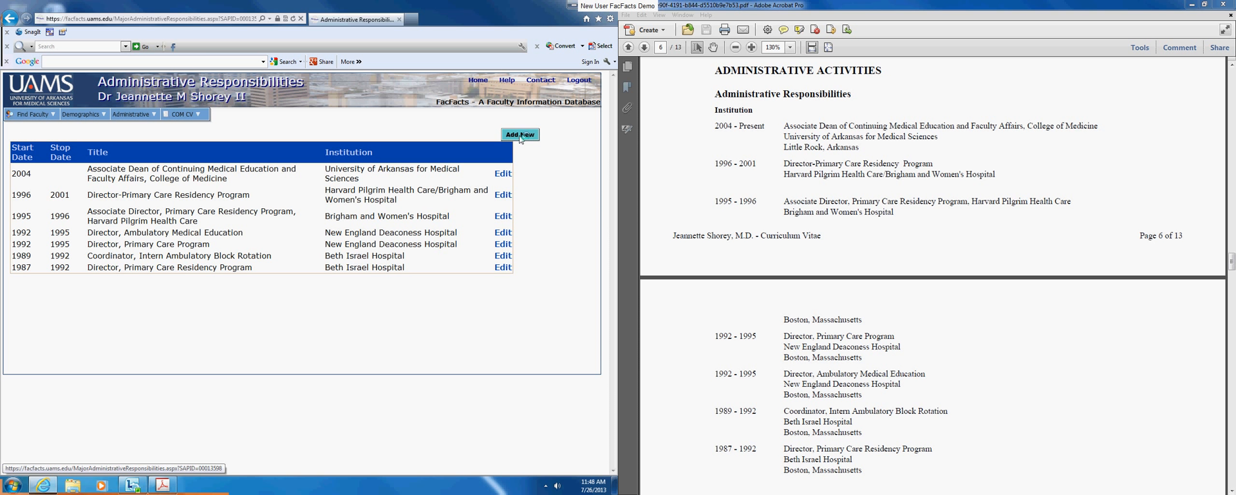
Step: View the scope choices and the institution/organization list for the new administrative responsibility
{"action": "left_click", "coordinate": [161, 137]}
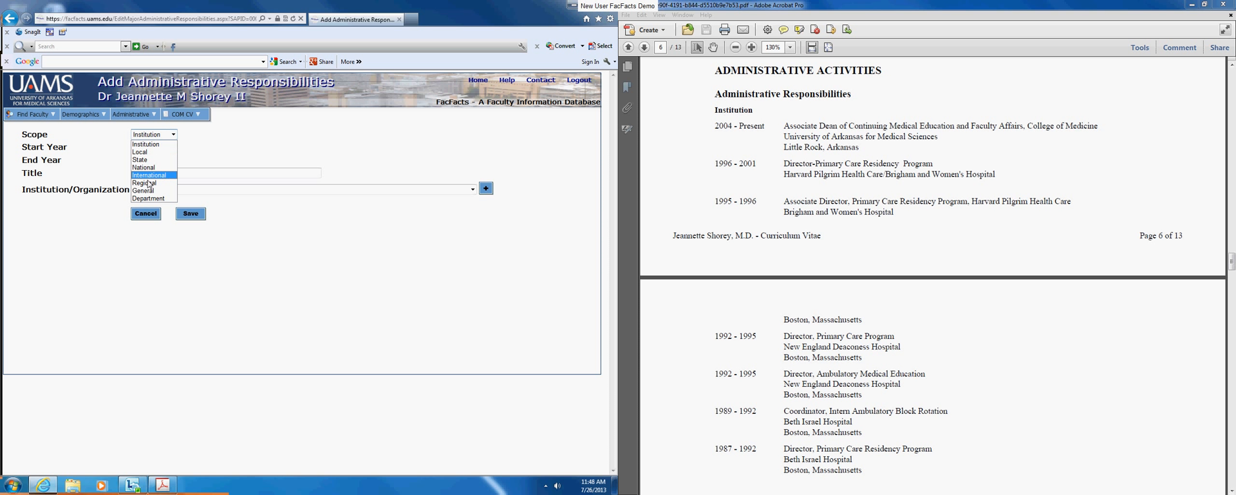
{"action": "left_click", "coordinate": [217, 153]}
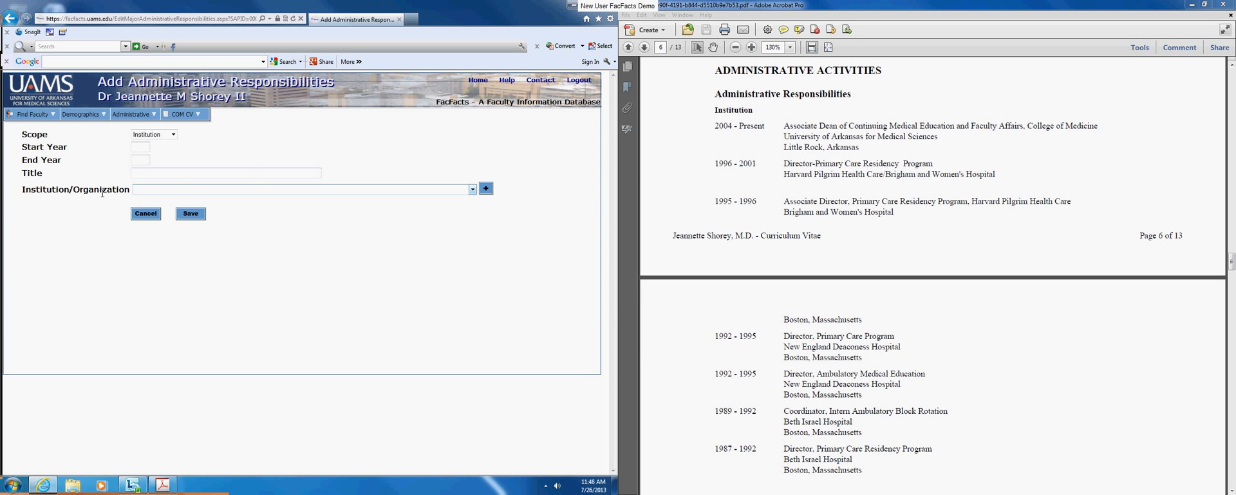
{"action": "left_click", "coordinate": [171, 190]}
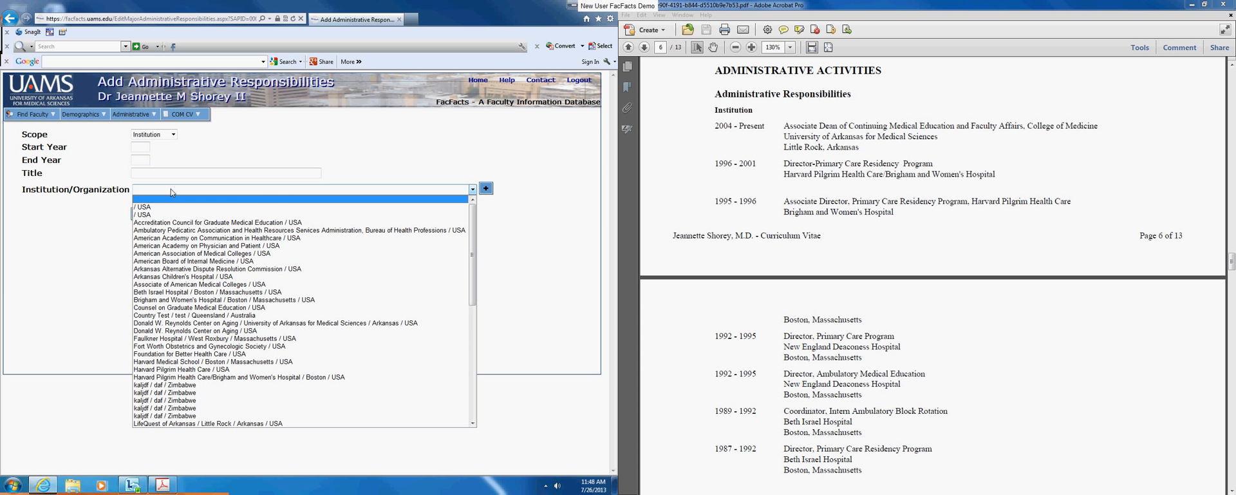
{"action": "left_click", "coordinate": [171, 192]}
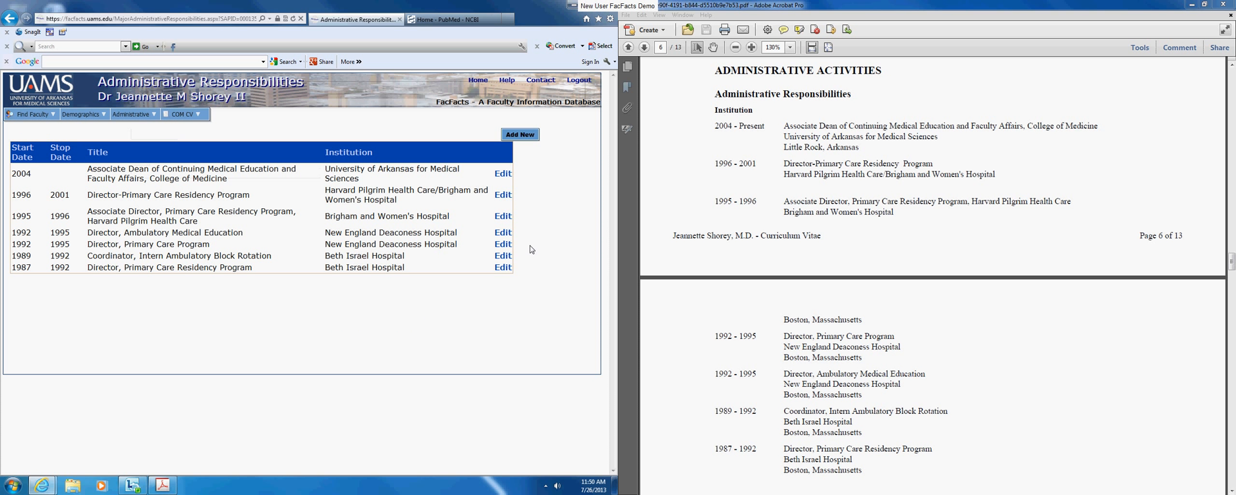
Step: Open the Bibliography records of the College of Medicine CV and locate the Reference Manager option
{"action": "mouse_move", "coordinate": [190, 115]}
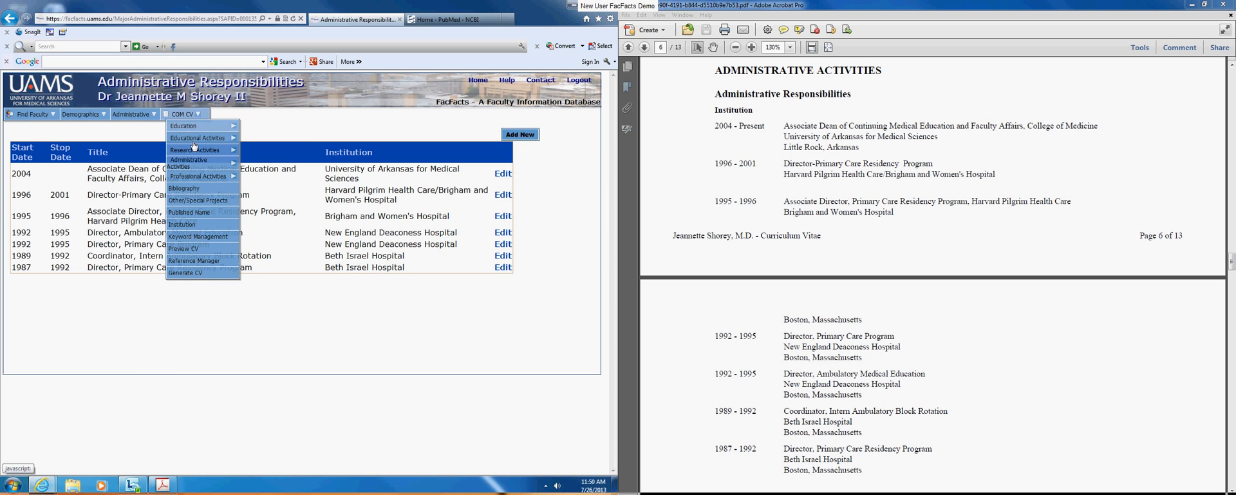
{"action": "left_click", "coordinate": [194, 189]}
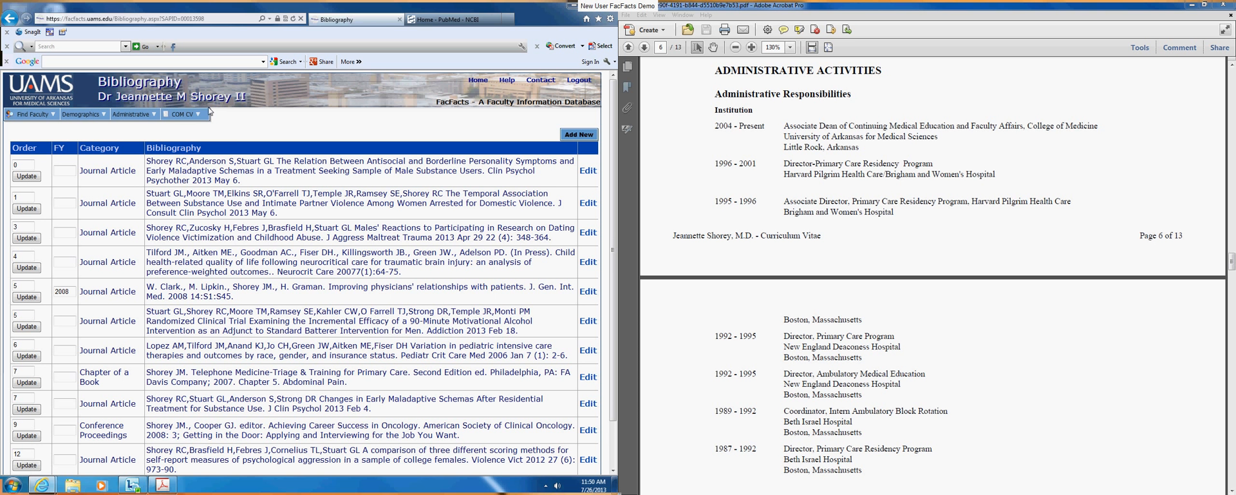
{"action": "mouse_move", "coordinate": [198, 115]}
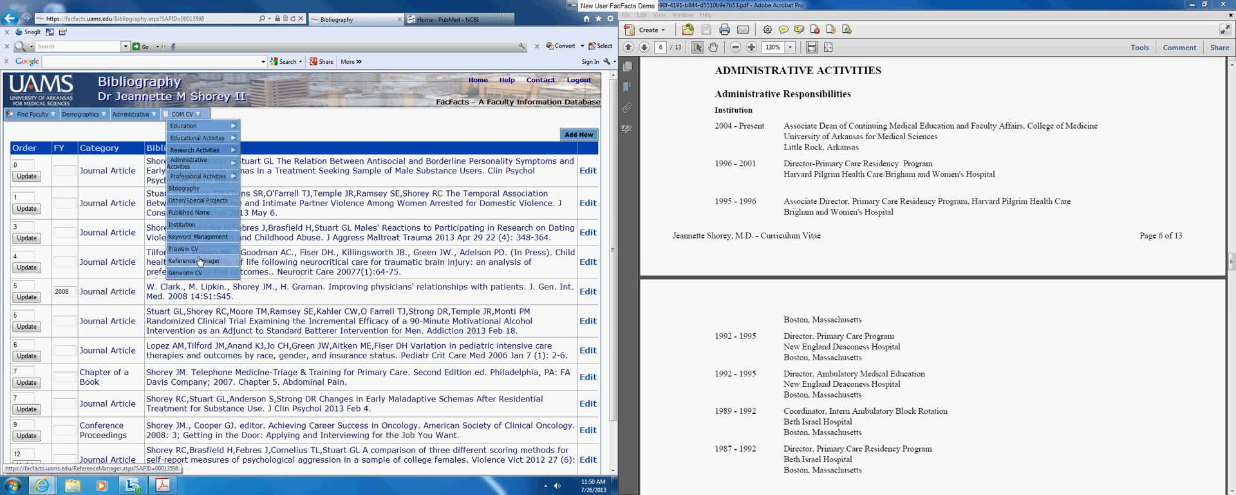
Step: Switch to PubMed and search for citations by the faculty member's surname
{"action": "left_click", "coordinate": [456, 20]}
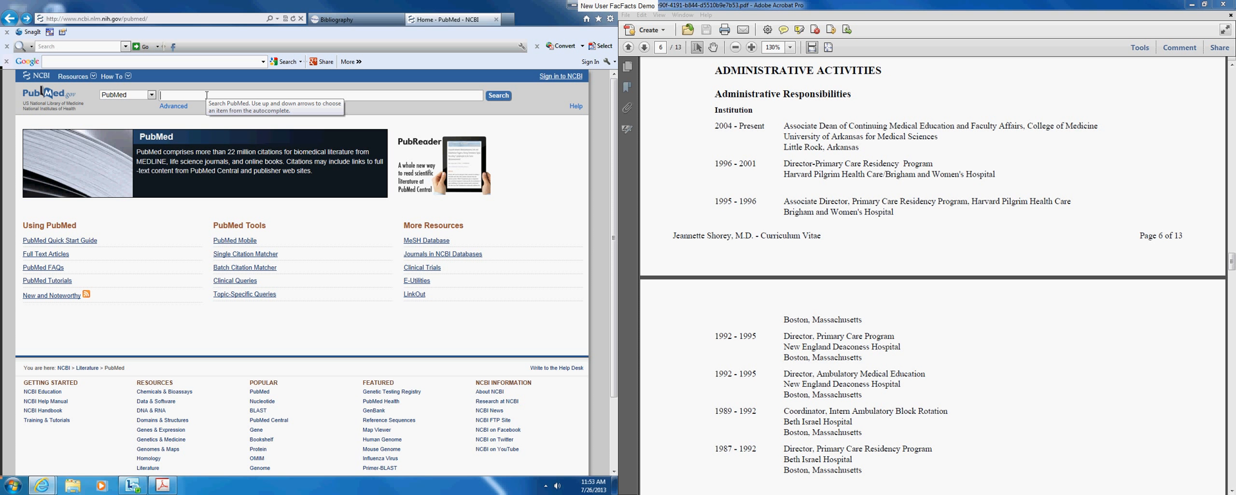
{"action": "type", "text": "aho"}
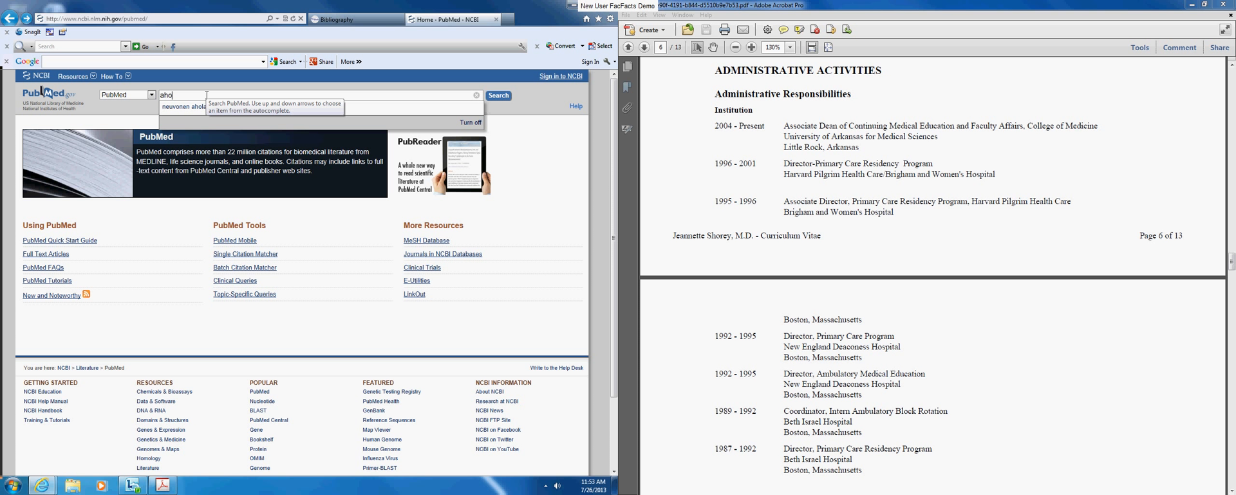
{"action": "key", "text": "BackSpace"}
{"action": "key", "text": "BackSpace"}
{"action": "key", "text": "BackSpace"}
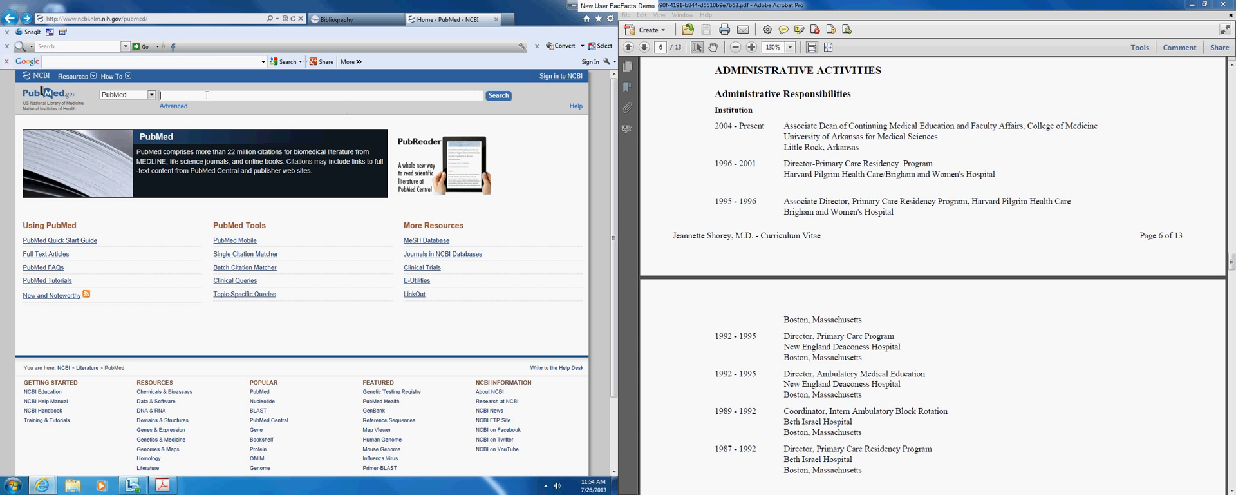
{"action": "type", "text": "shorey"}
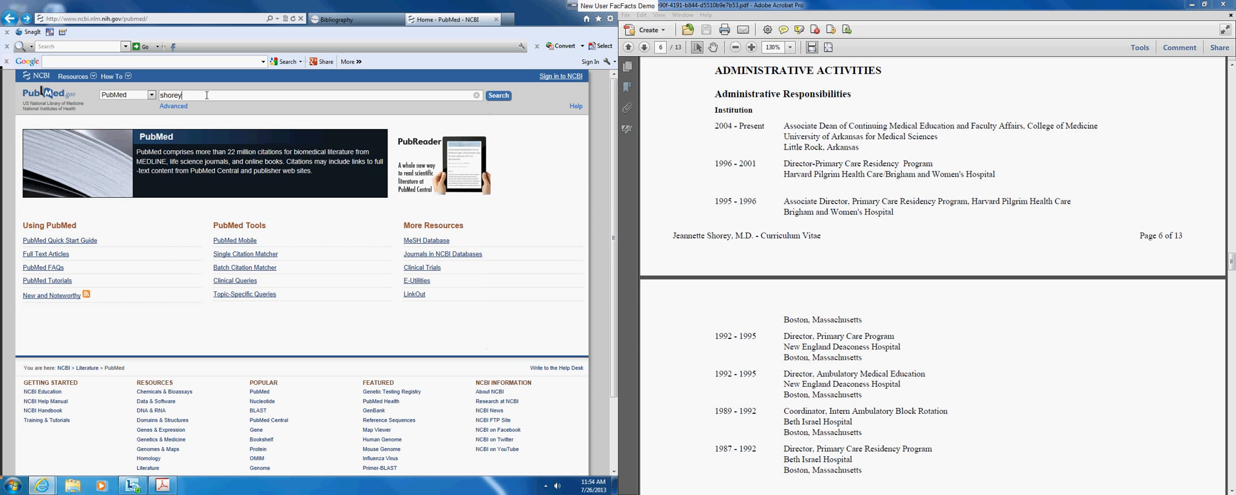
{"action": "key", "text": "Return"}
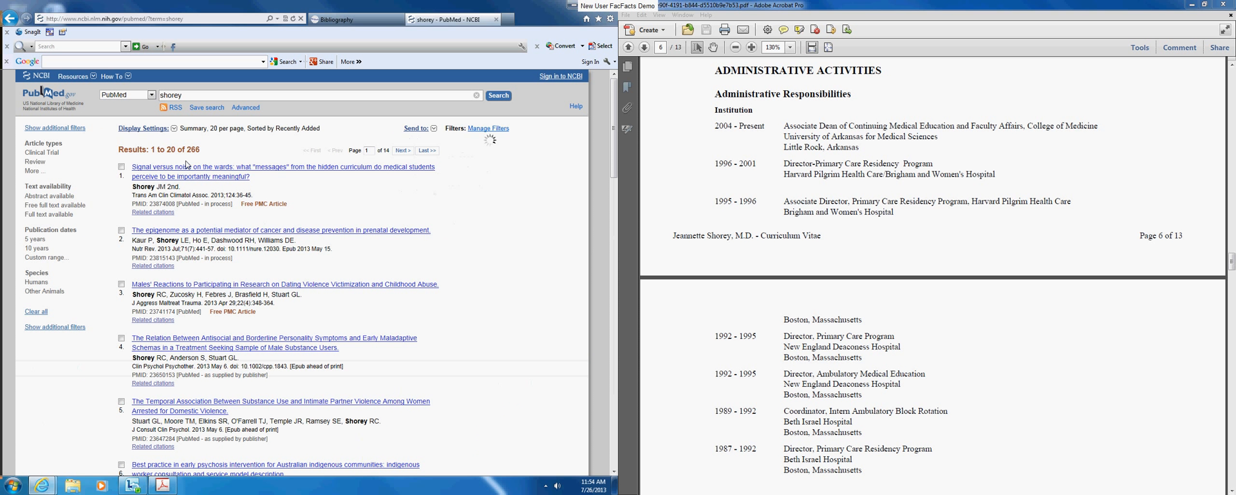
Step: Select the first three PubMed citations and create a file of them in MEDLINE format
{"action": "left_click", "coordinate": [121, 167]}
{"action": "left_click", "coordinate": [121, 230]}
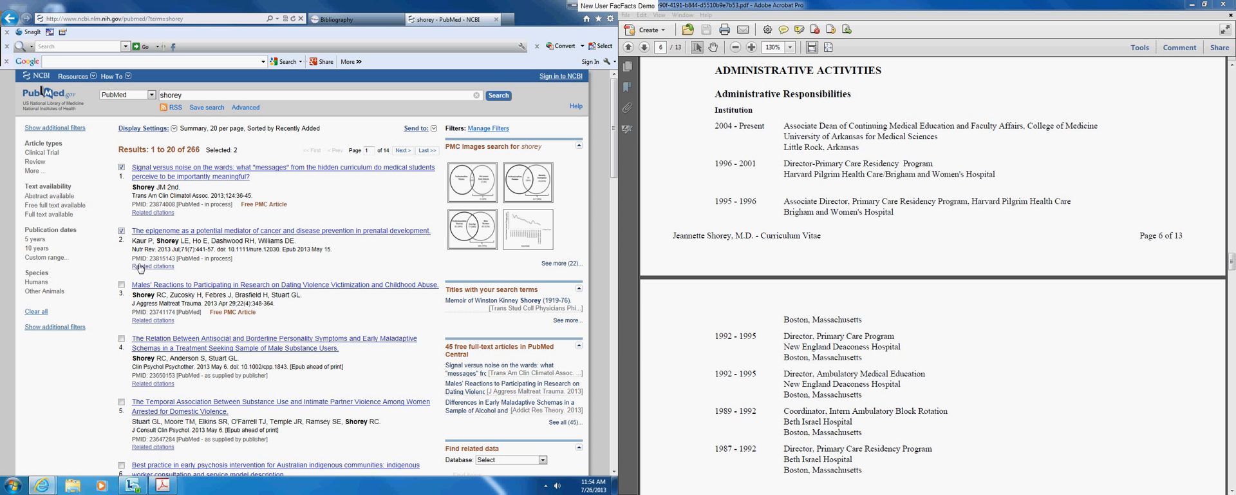
{"action": "left_click", "coordinate": [121, 284]}
{"action": "left_click", "coordinate": [424, 130]}
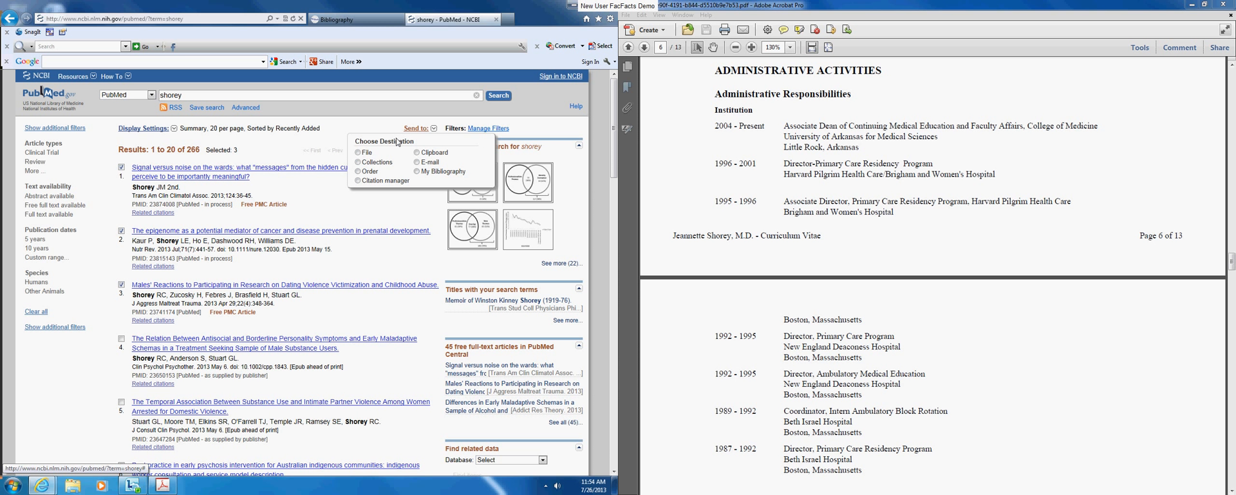
{"action": "left_click", "coordinate": [358, 153]}
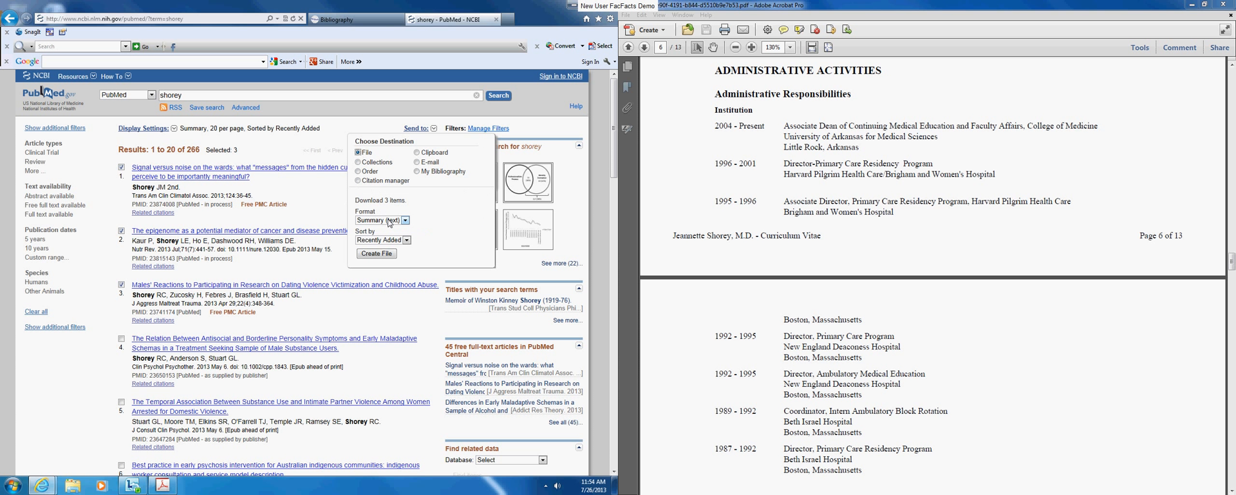
{"action": "left_click", "coordinate": [389, 220]}
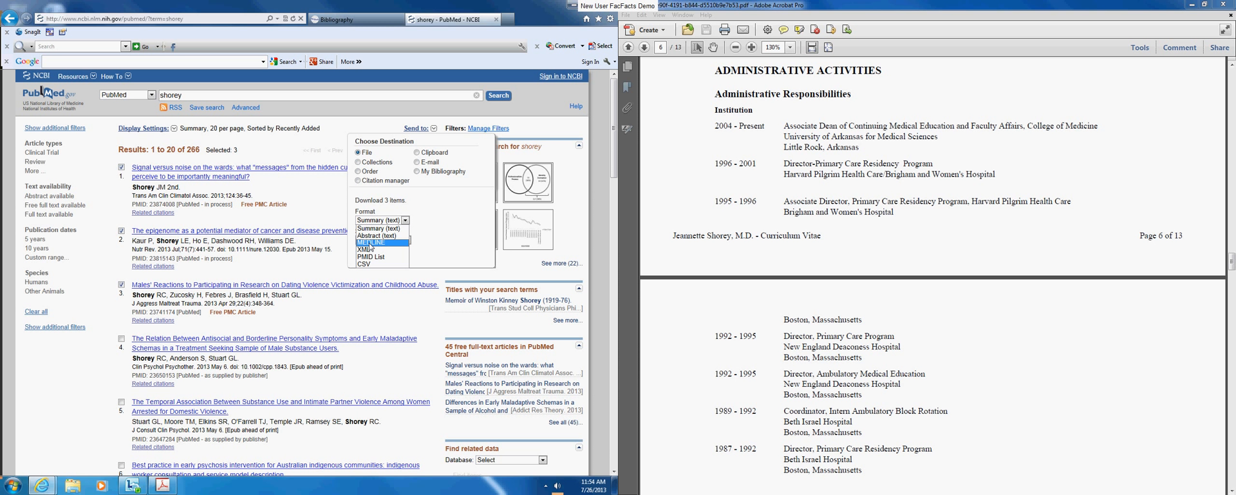
{"action": "left_click", "coordinate": [370, 243]}
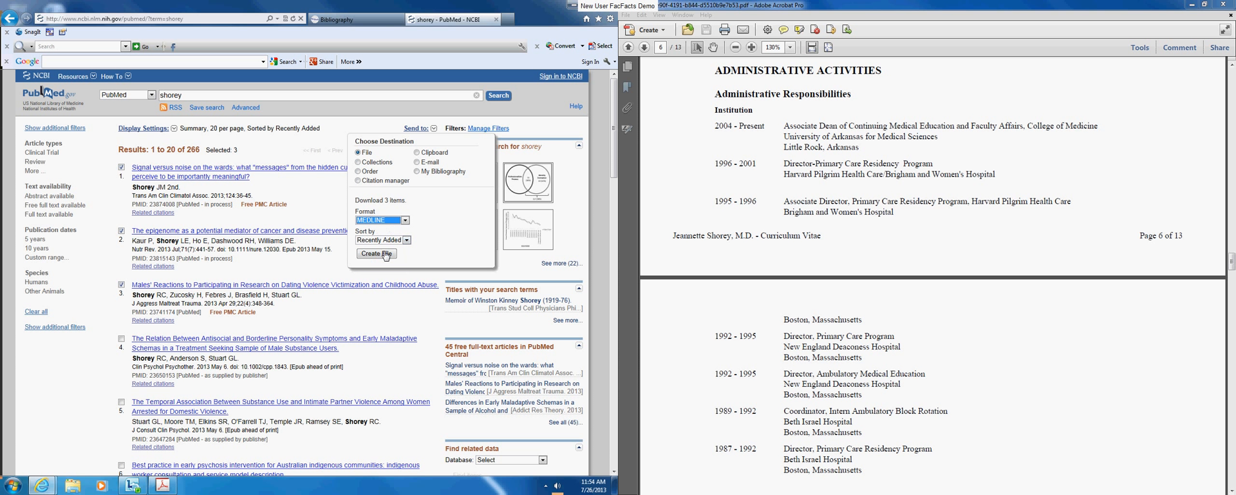
{"action": "left_click", "coordinate": [385, 254]}
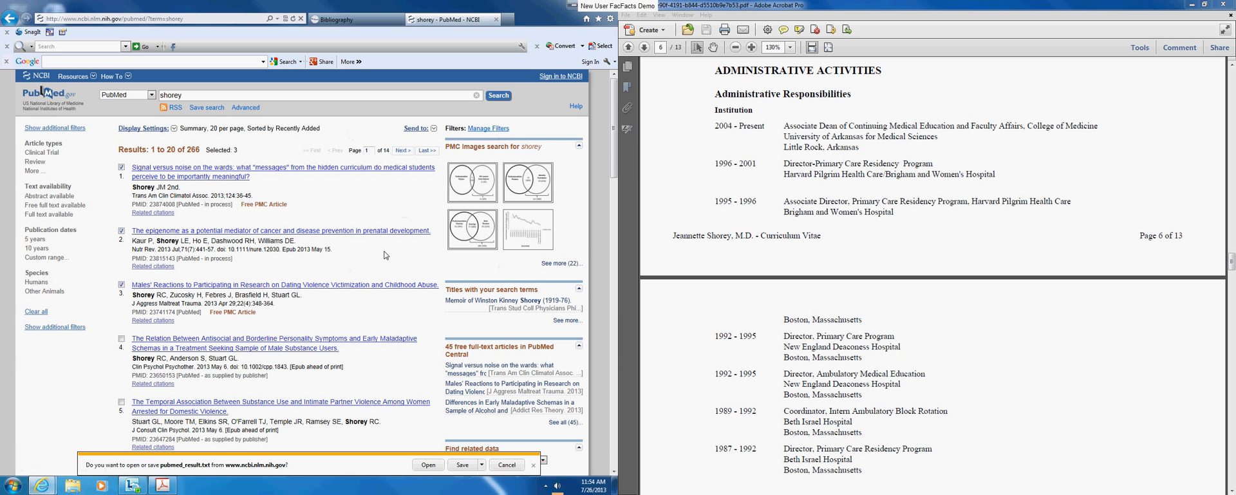
Step: Save the citation file as the text document pubmed_result on the Desktop
{"action": "left_click", "coordinate": [482, 464]}
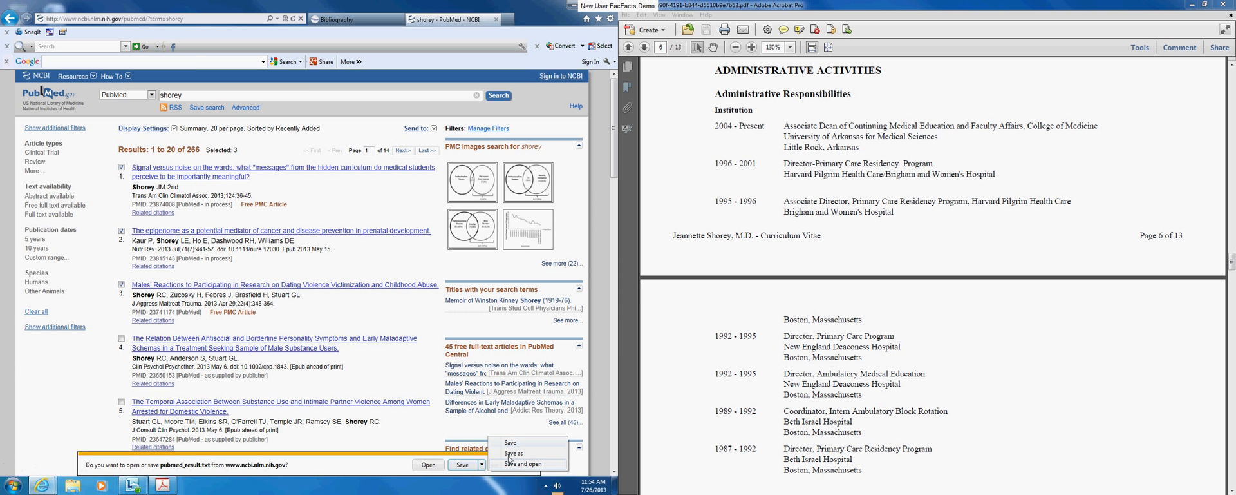
{"action": "left_click", "coordinate": [511, 454]}
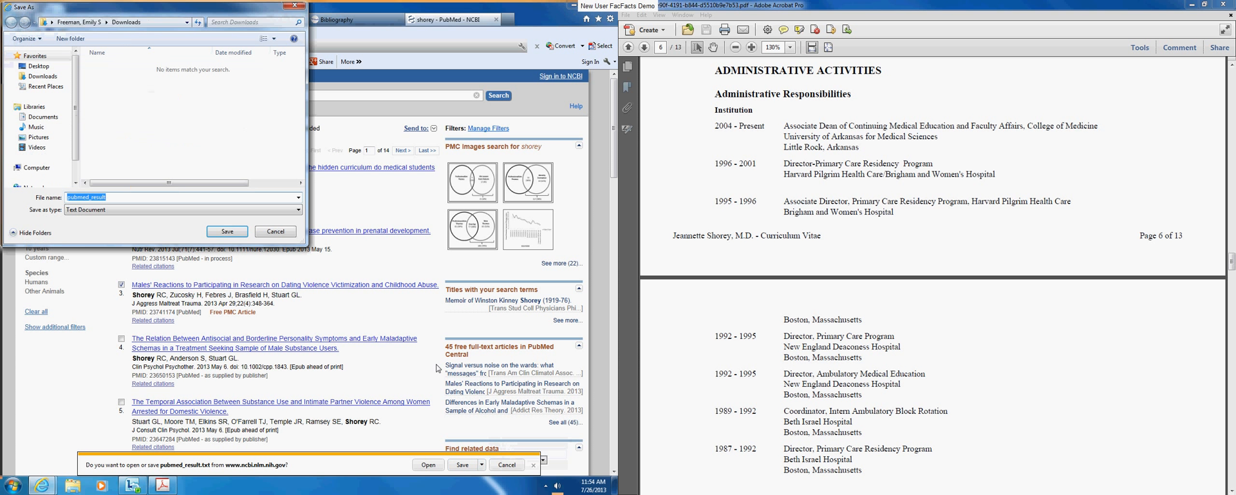
{"action": "left_click", "coordinate": [40, 68]}
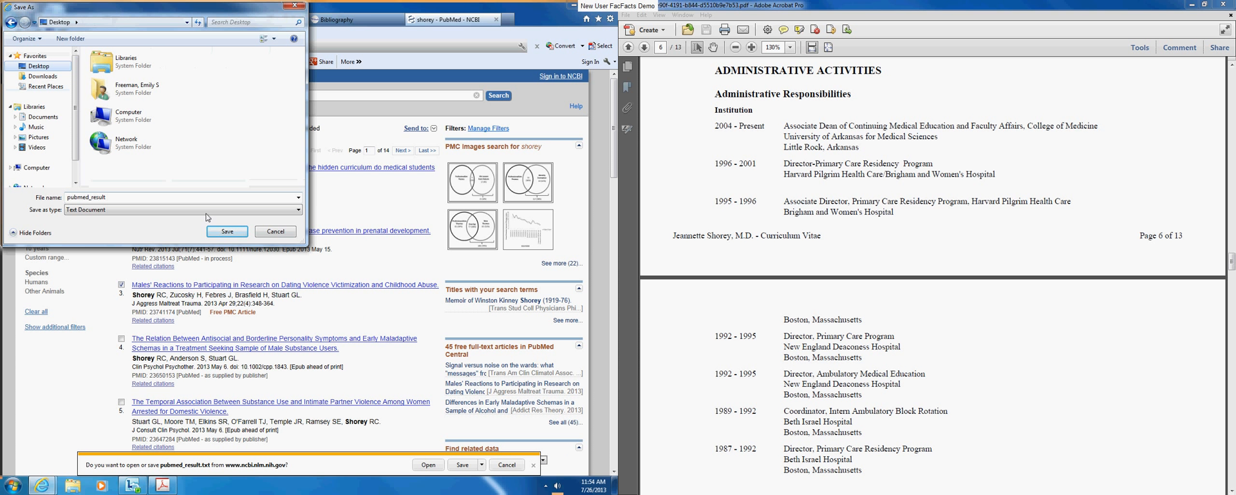
{"action": "left_click", "coordinate": [228, 231]}
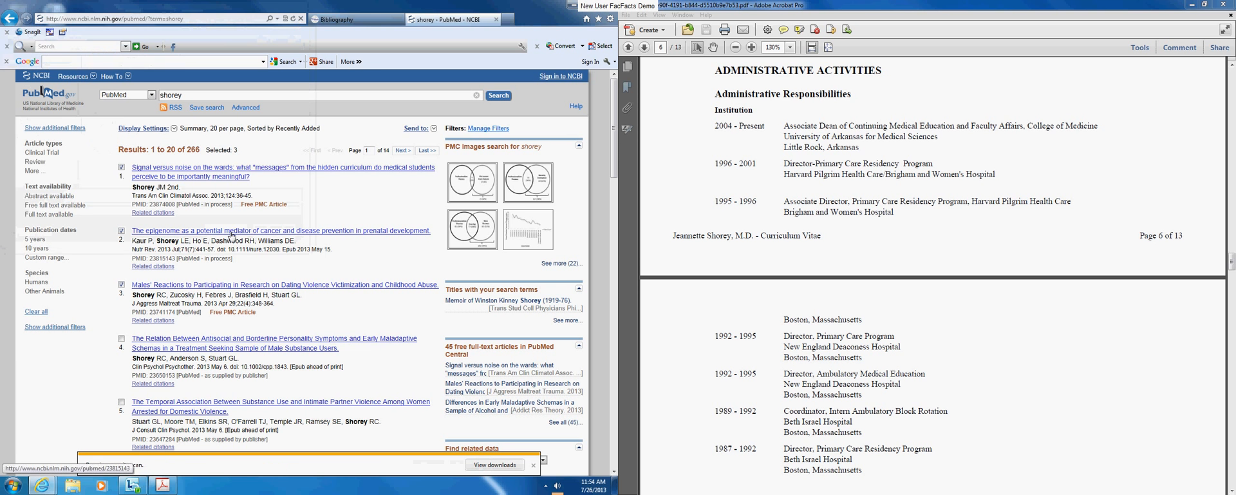
Step: Switch back to FacFacts and open the Reference Manager page of the College of Medicine CV
{"action": "left_click", "coordinate": [363, 24]}
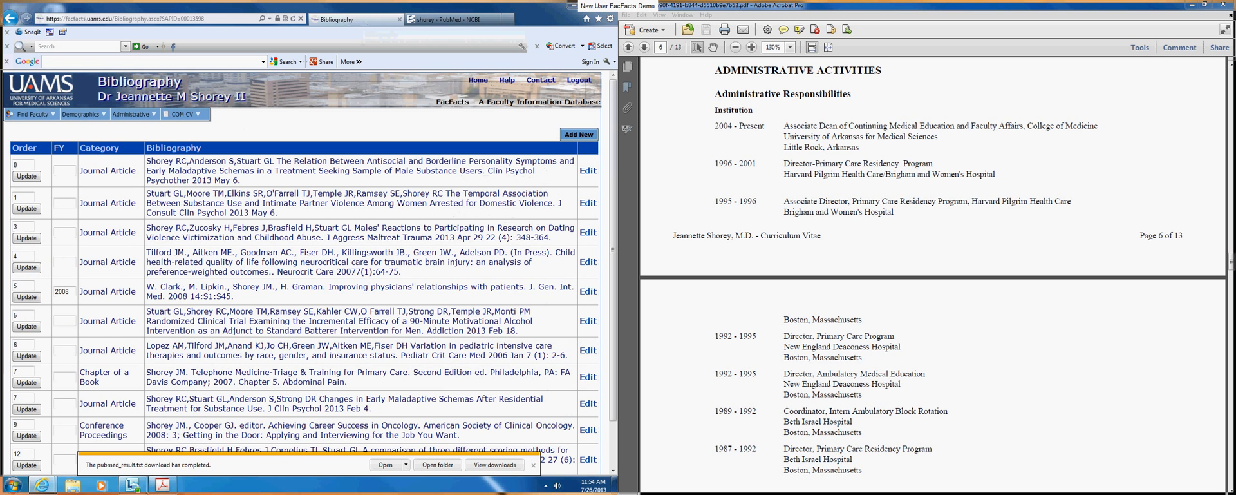
{"action": "mouse_move", "coordinate": [201, 120]}
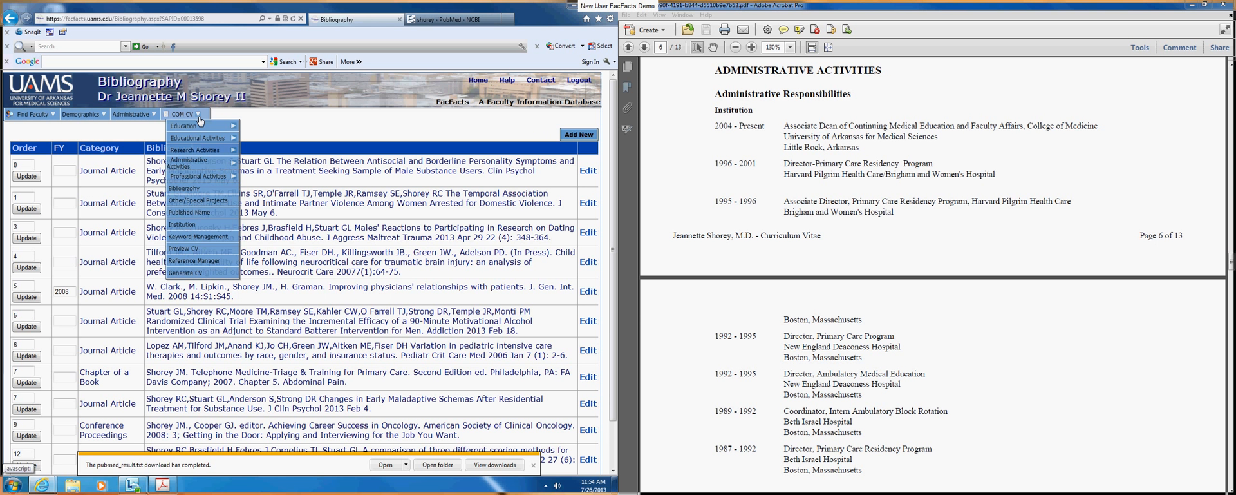
{"action": "left_click", "coordinate": [196, 260]}
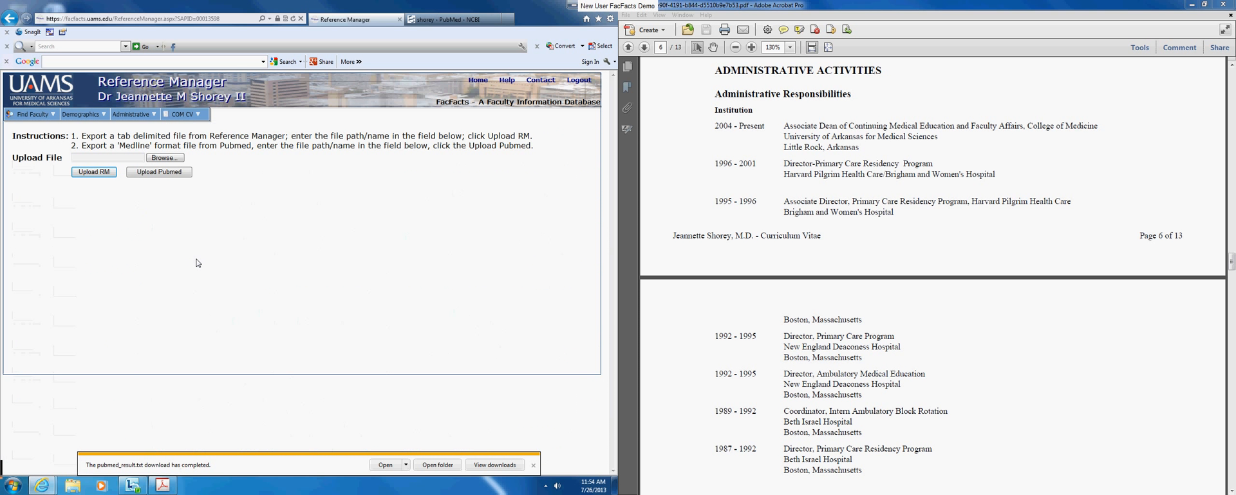
Step: Choose the pubmed_result file from the Desktop and upload it as a PubMed import
{"action": "left_click", "coordinate": [163, 158]}
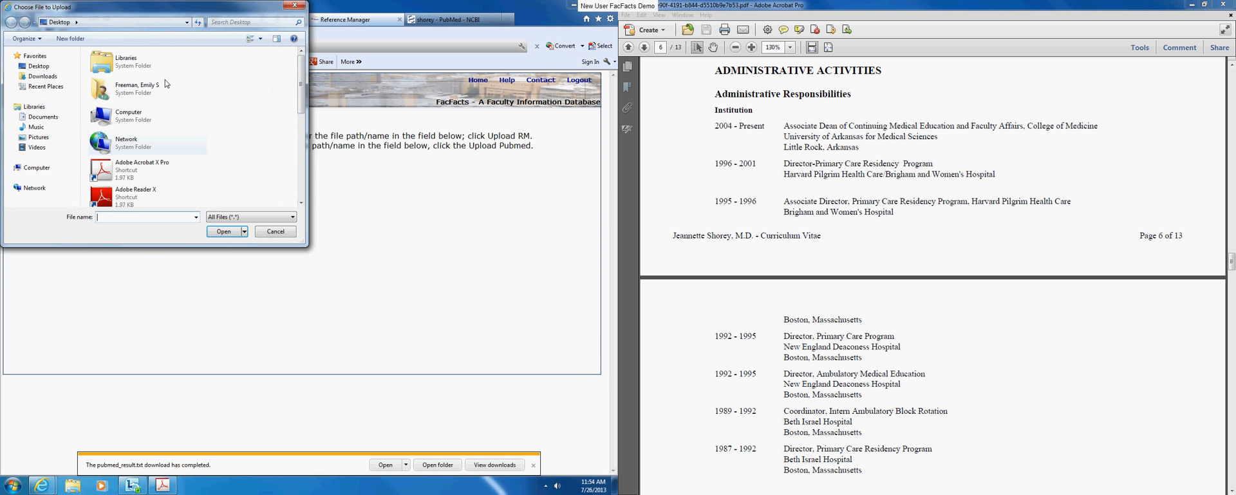
{"action": "left_click", "coordinate": [39, 66]}
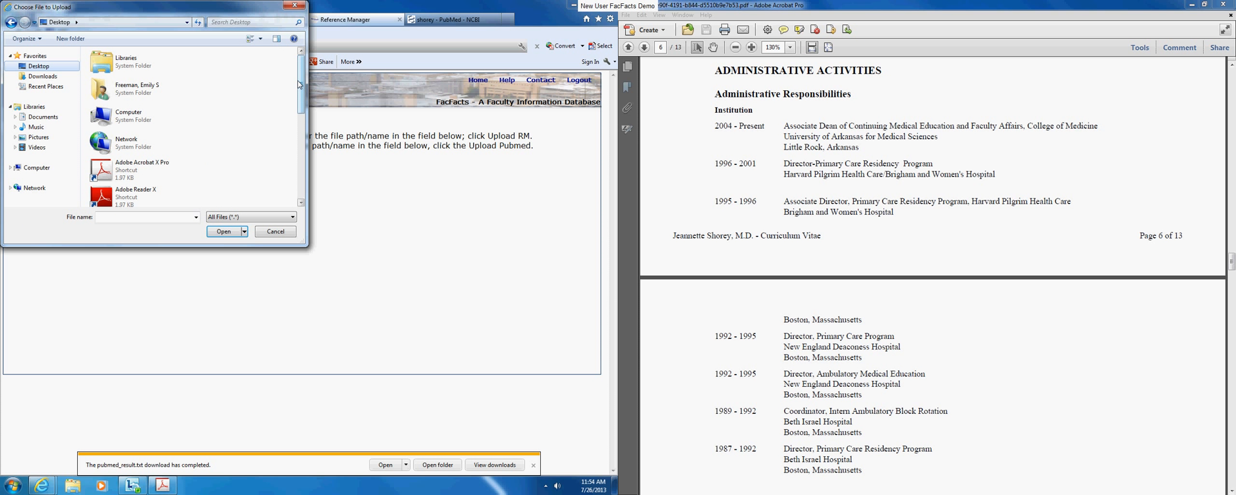
{"action": "scroll", "coordinate": [302, 103], "scroll_direction": "down", "scroll_amount": 1}
{"action": "scroll", "coordinate": [305, 113], "scroll_direction": "down", "scroll_amount": 3}
{"action": "left_click", "coordinate": [135, 194]}
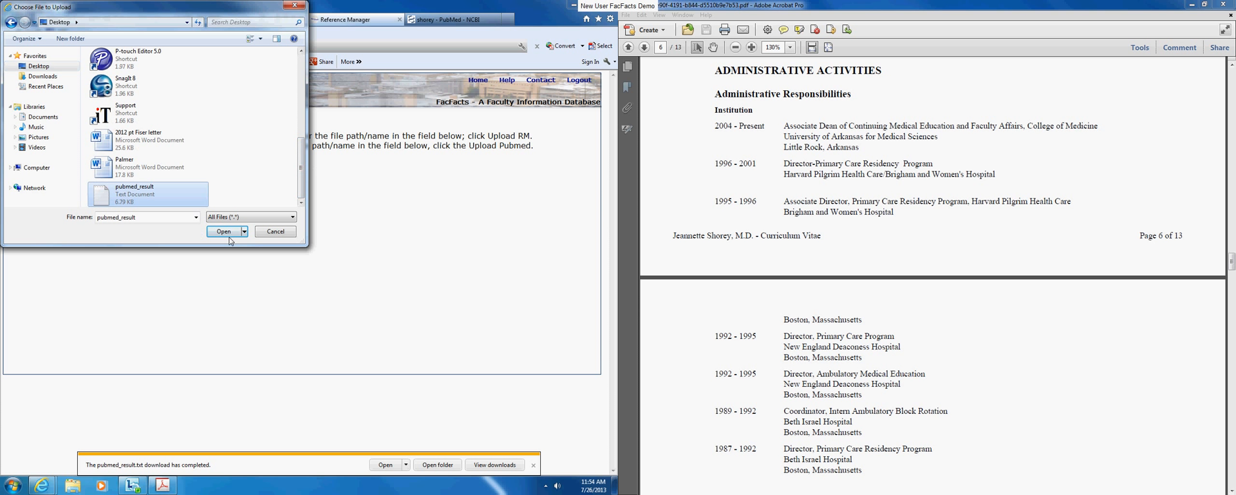
{"action": "left_click", "coordinate": [223, 232]}
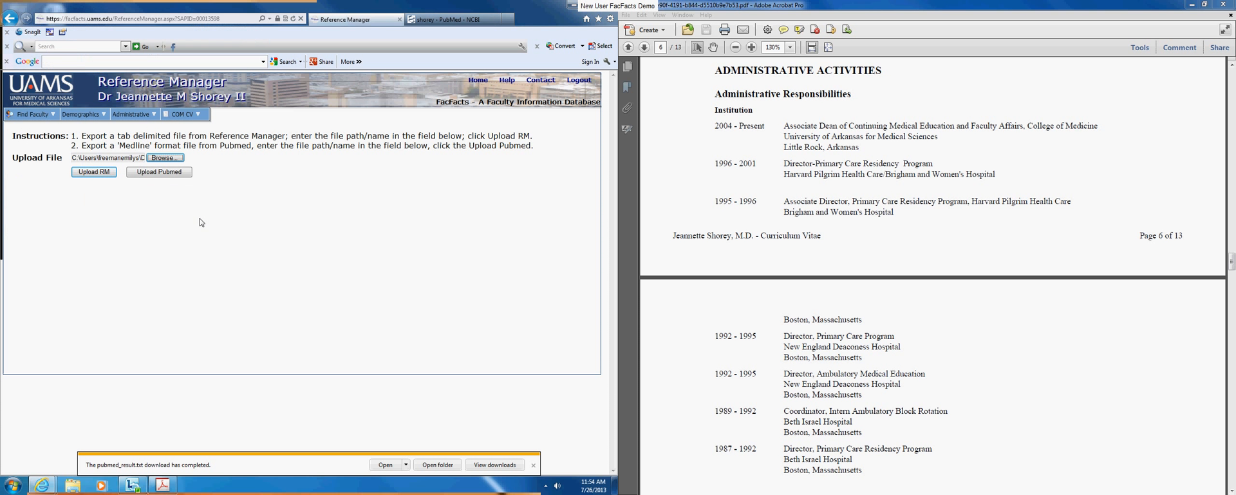
{"action": "left_click", "coordinate": [150, 173]}
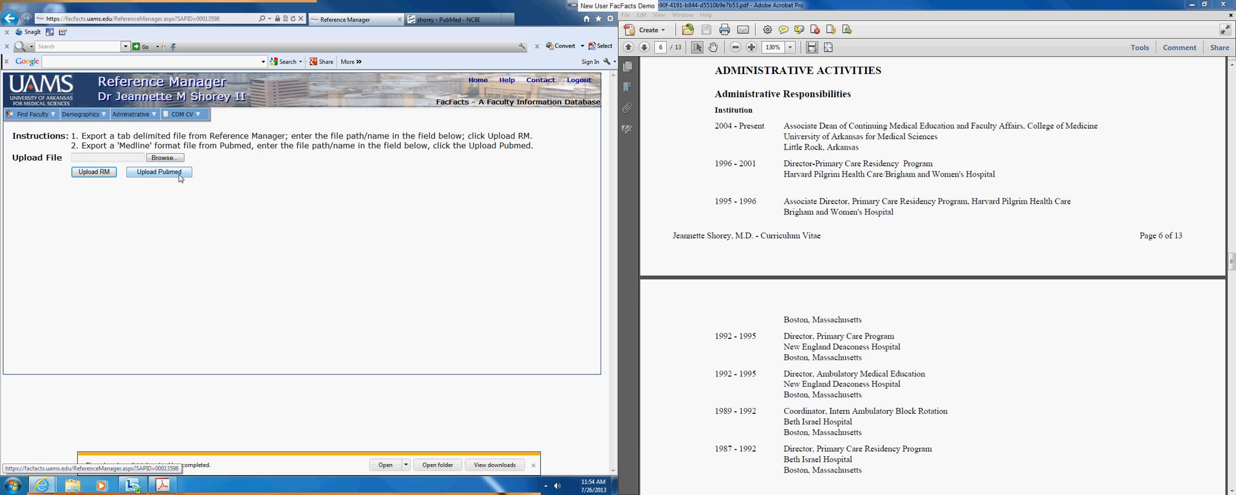
Step: Open the Bibliography records to check the citations imported from PubMed
{"action": "mouse_move", "coordinate": [184, 115]}
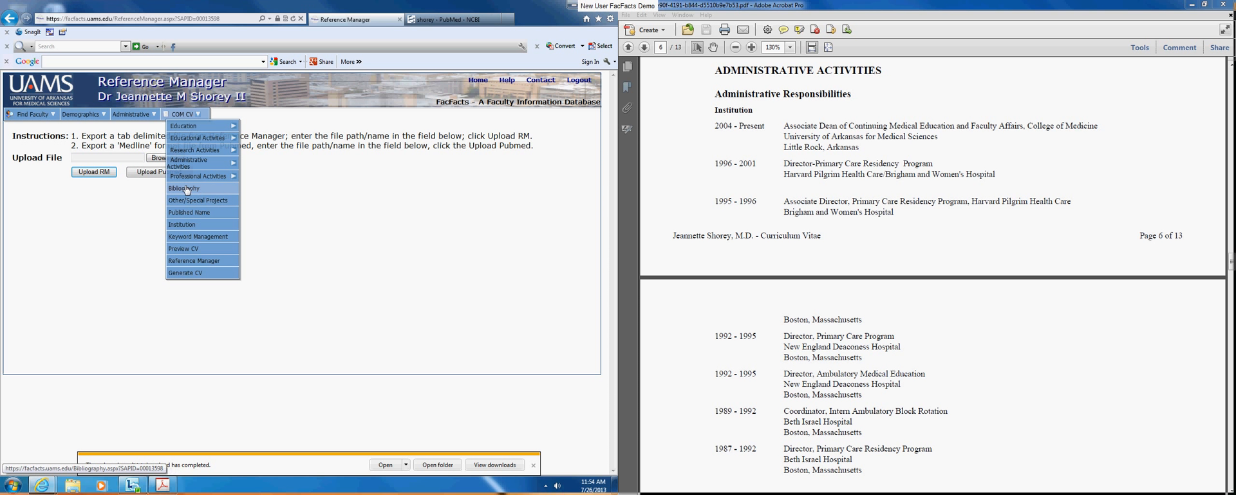
{"action": "left_click", "coordinate": [186, 189]}
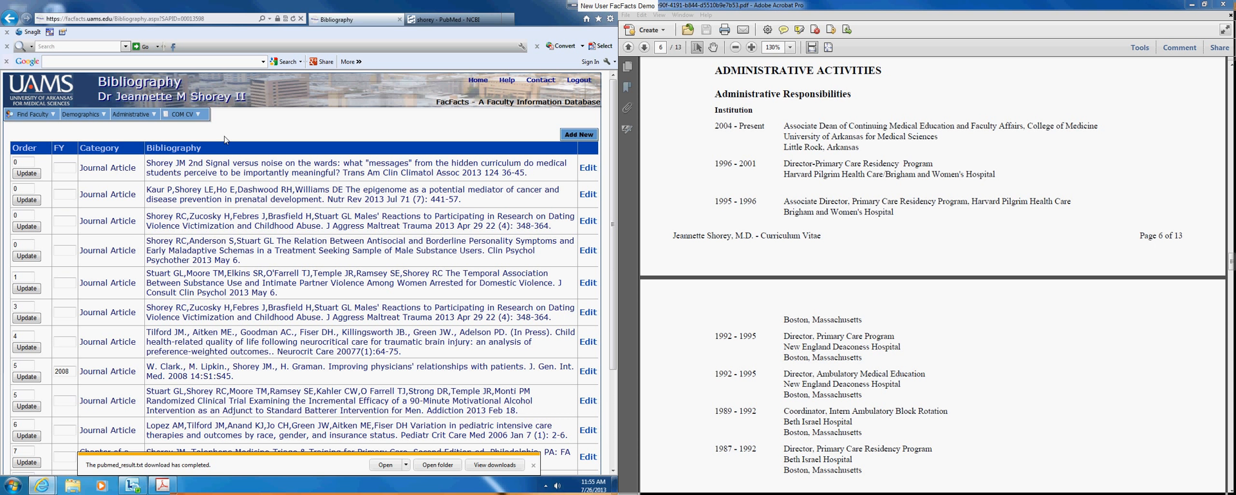
{"action": "mouse_move", "coordinate": [186, 115]}
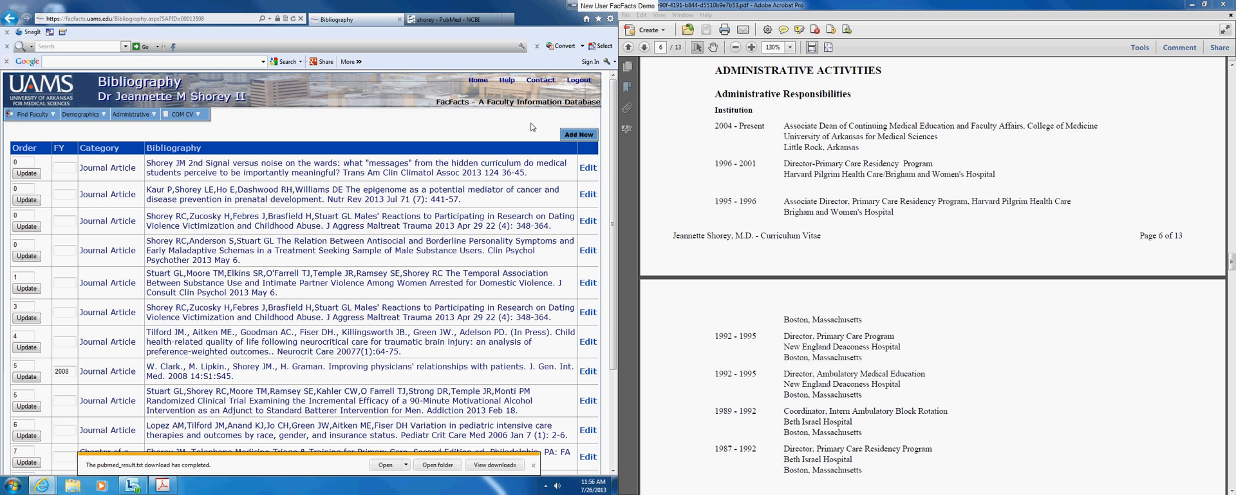
Step: Start a new bibliography entry and set its category to Chapter of a Book
{"action": "left_click", "coordinate": [586, 136]}
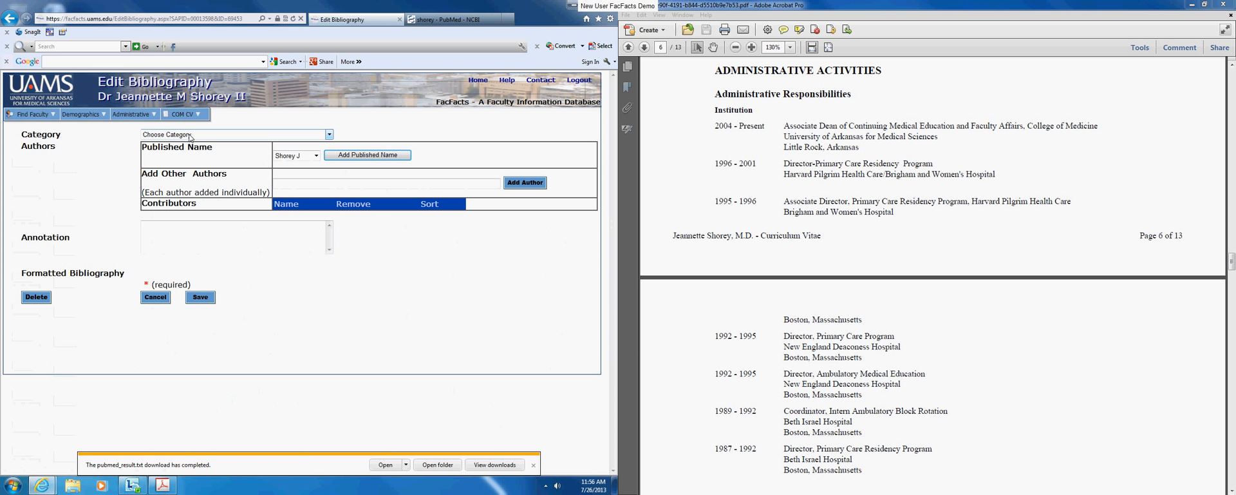
{"action": "left_click", "coordinate": [178, 135]}
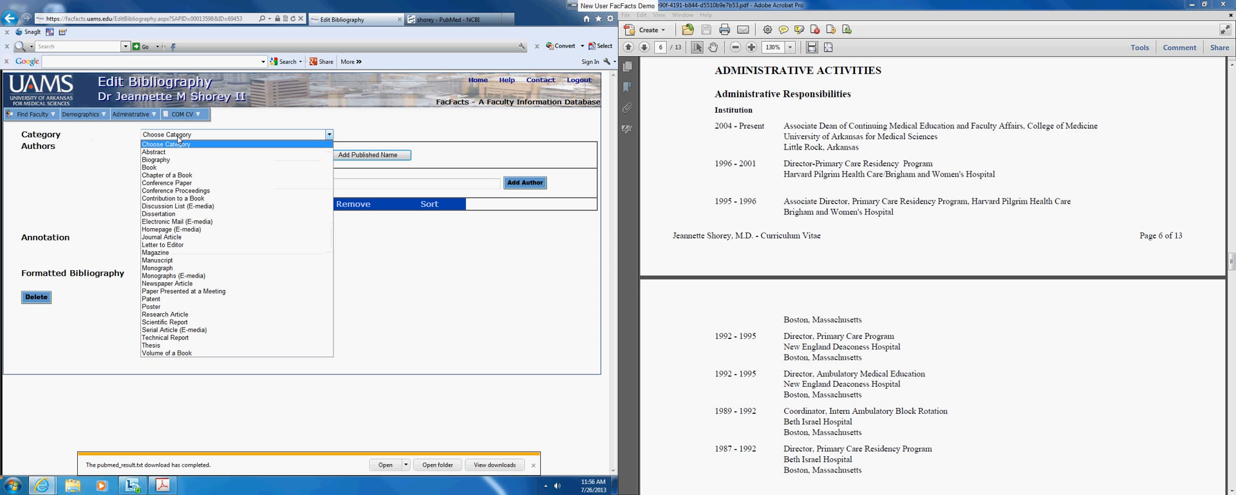
{"action": "left_click", "coordinate": [158, 175]}
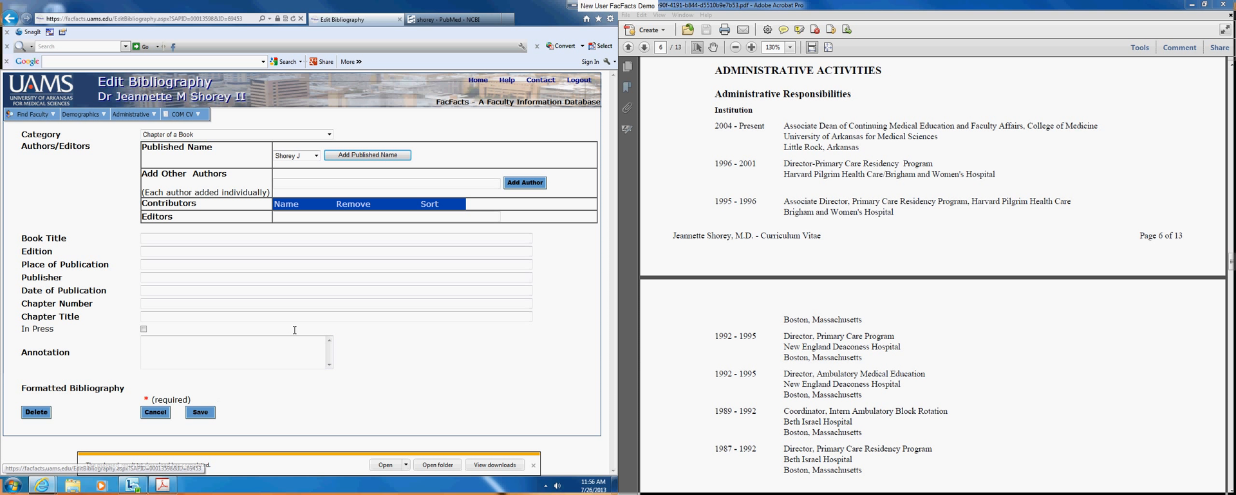
Step: Add the faculty member's first listed published name as a contributor to the book chapter entry
{"action": "left_click", "coordinate": [315, 157]}
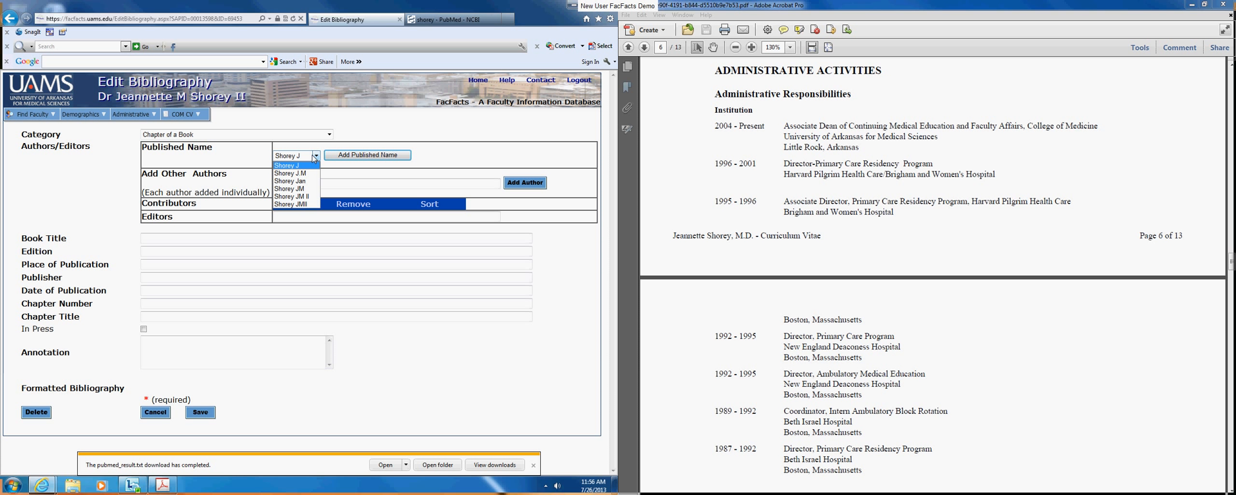
{"action": "left_click", "coordinate": [293, 166]}
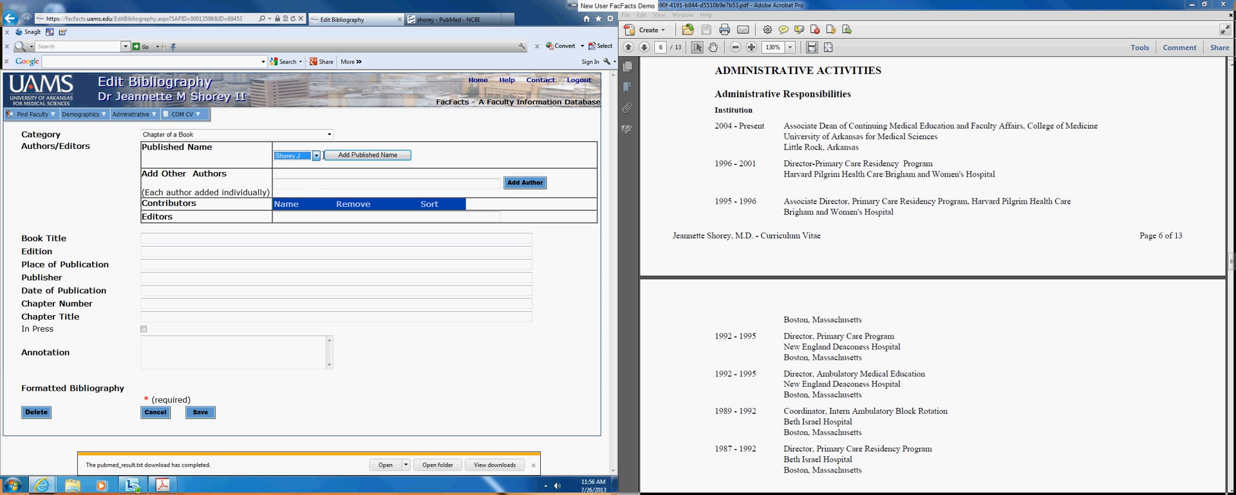
{"action": "left_click", "coordinate": [364, 156]}
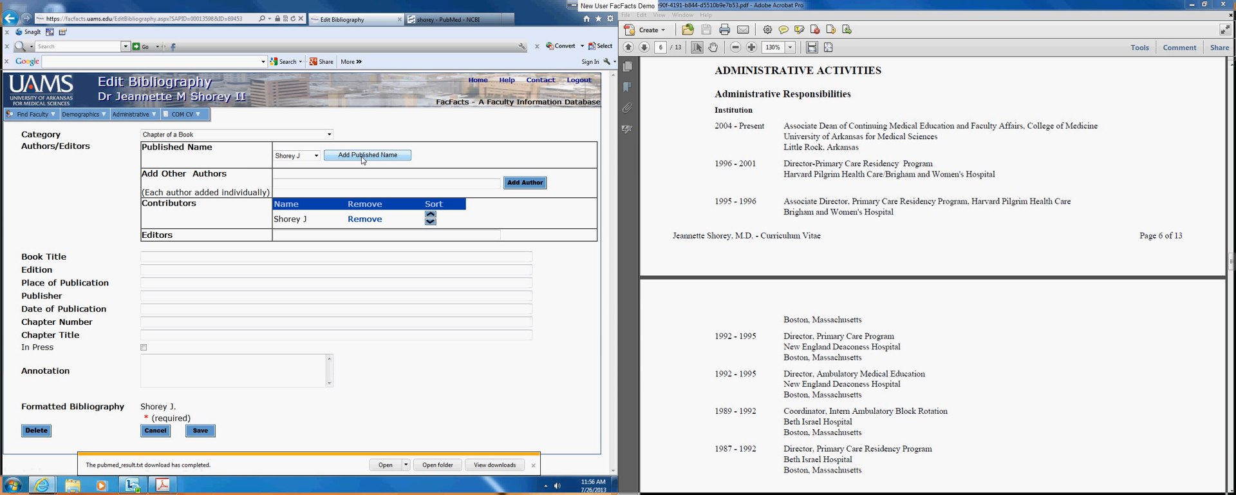
Step: Open the Published Name records, view the form for adding a name, and leave it without saving
{"action": "mouse_move", "coordinate": [198, 122]}
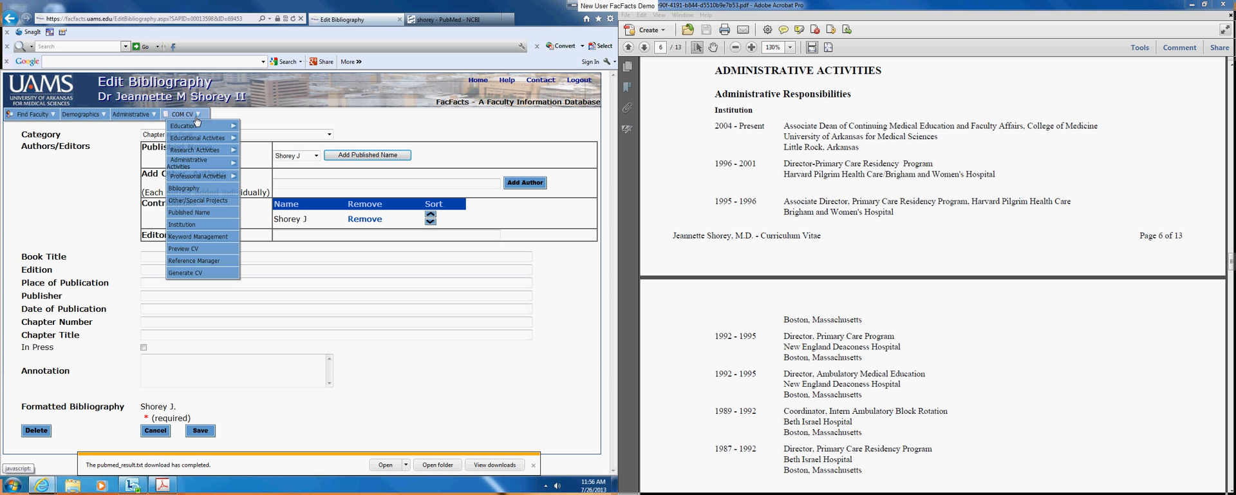
{"action": "left_click", "coordinate": [176, 212]}
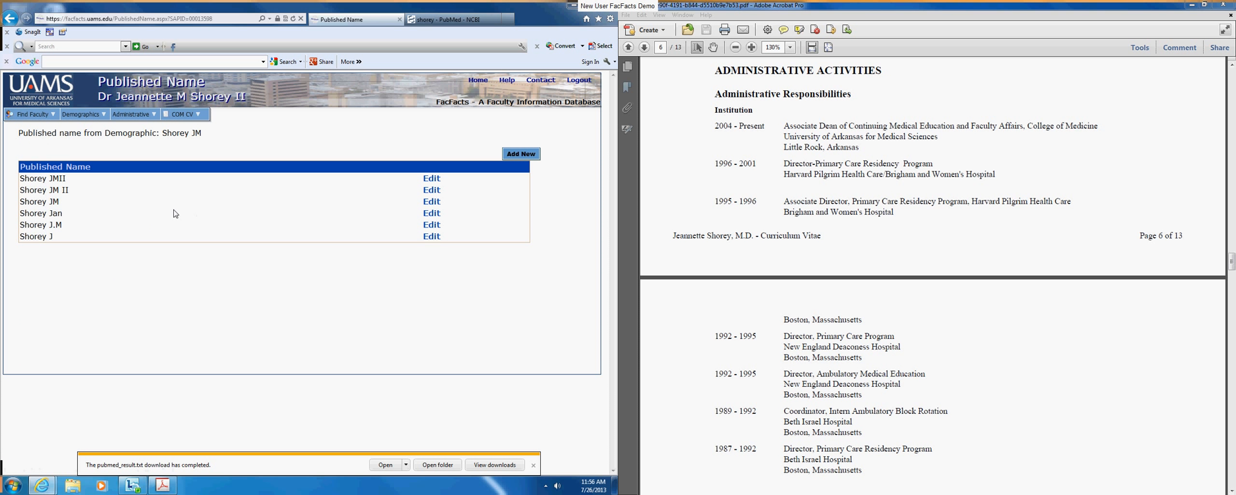
{"action": "mouse_move", "coordinate": [199, 121]}
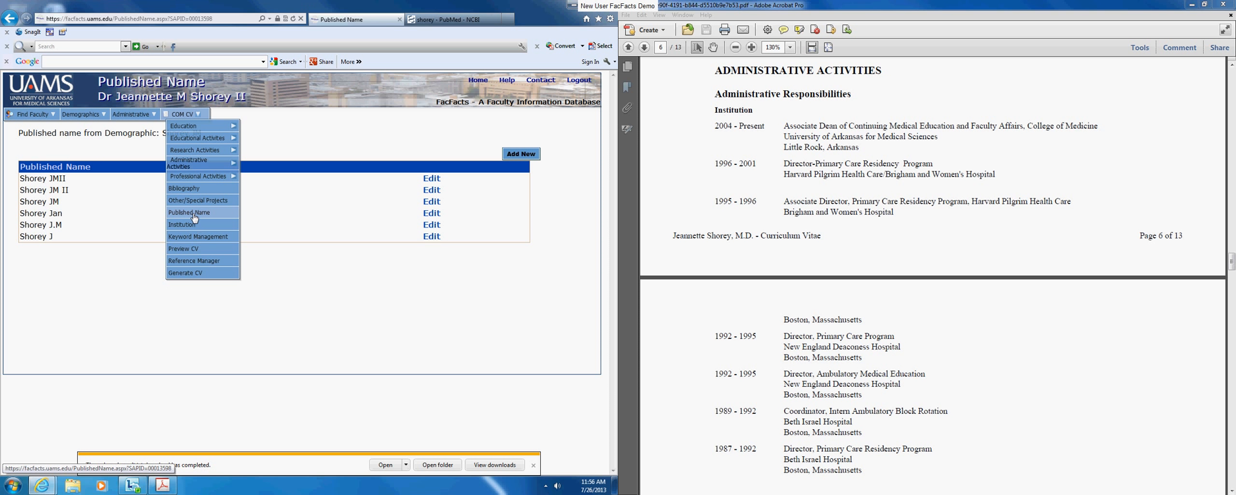
{"action": "left_click", "coordinate": [523, 153]}
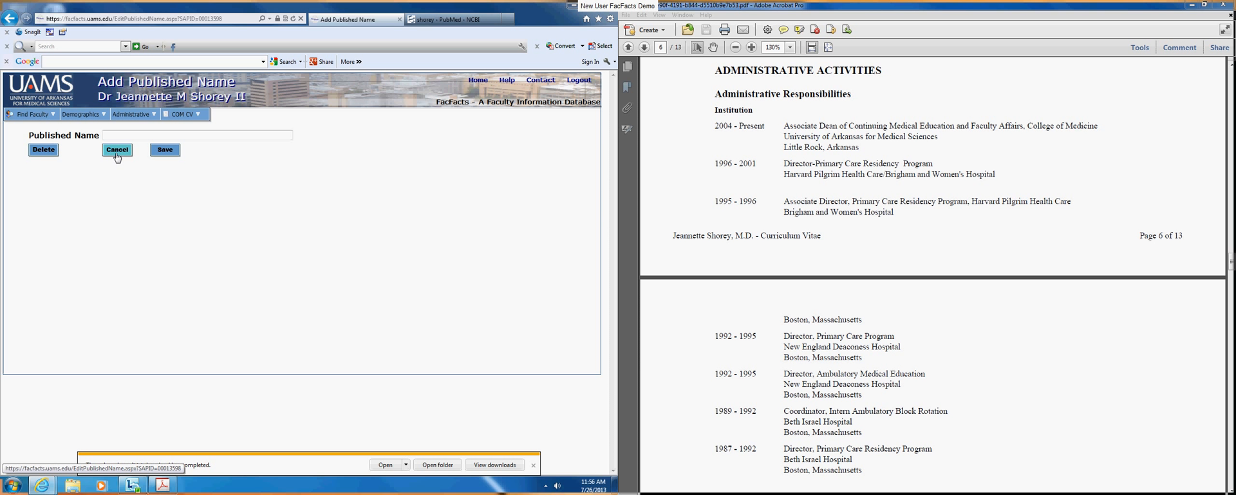
{"action": "left_click", "coordinate": [117, 150]}
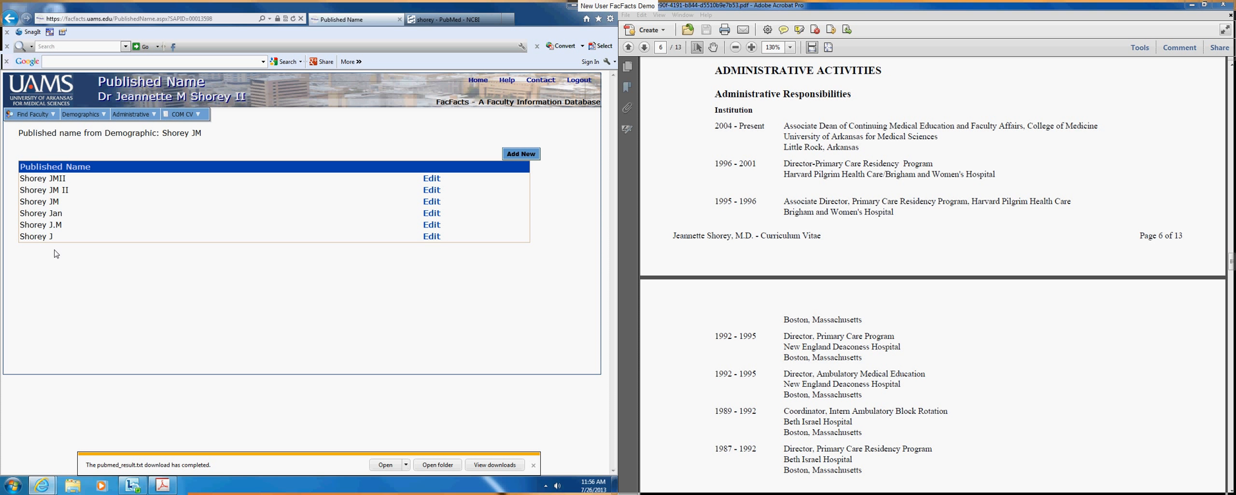
Step: Start a new bibliography entry and view the published names available for its authors
{"action": "mouse_move", "coordinate": [184, 114]}
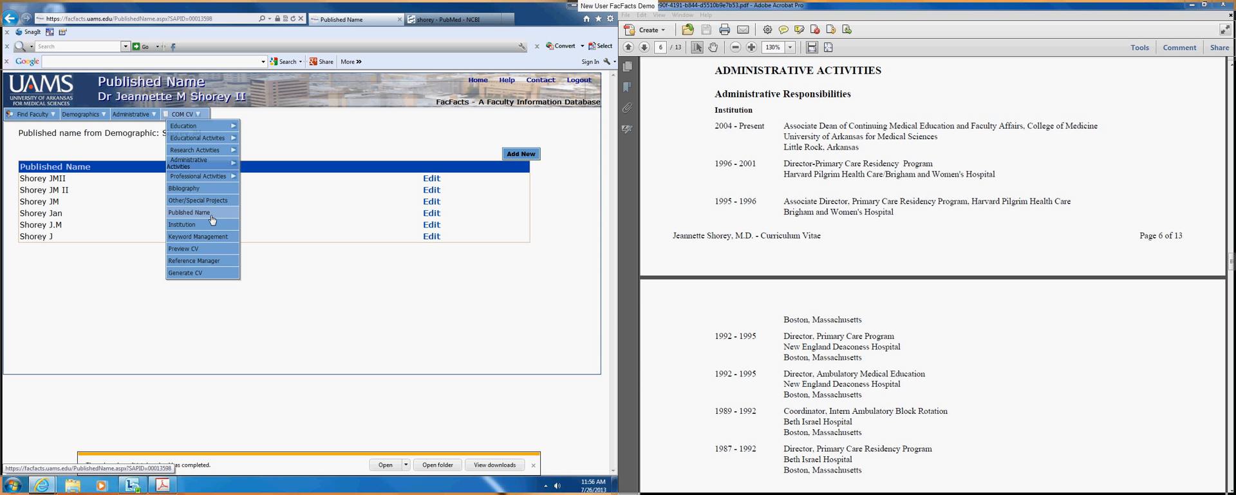
{"action": "left_click", "coordinate": [185, 188]}
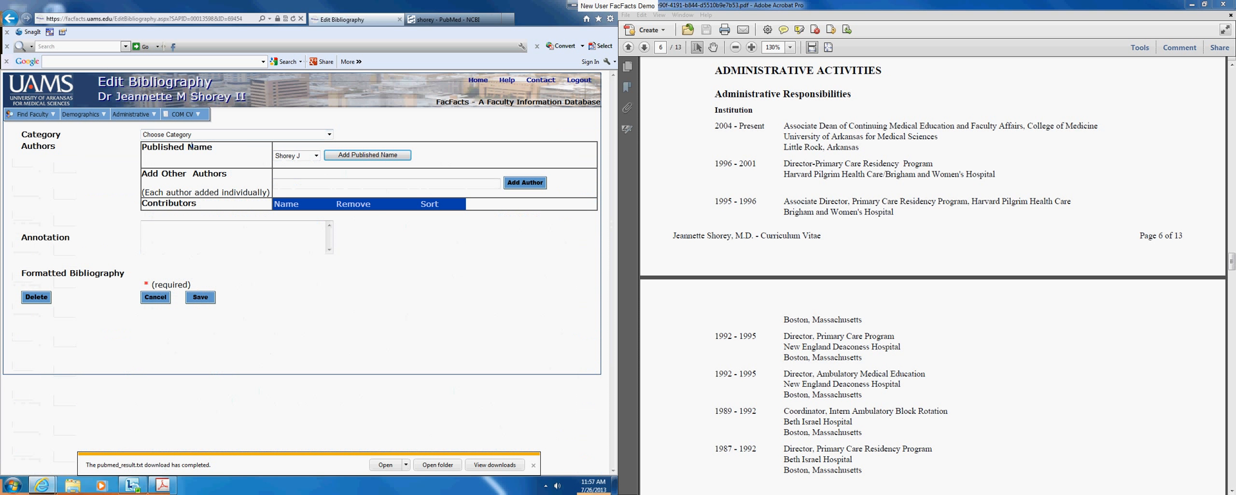
{"action": "left_click", "coordinate": [298, 156]}
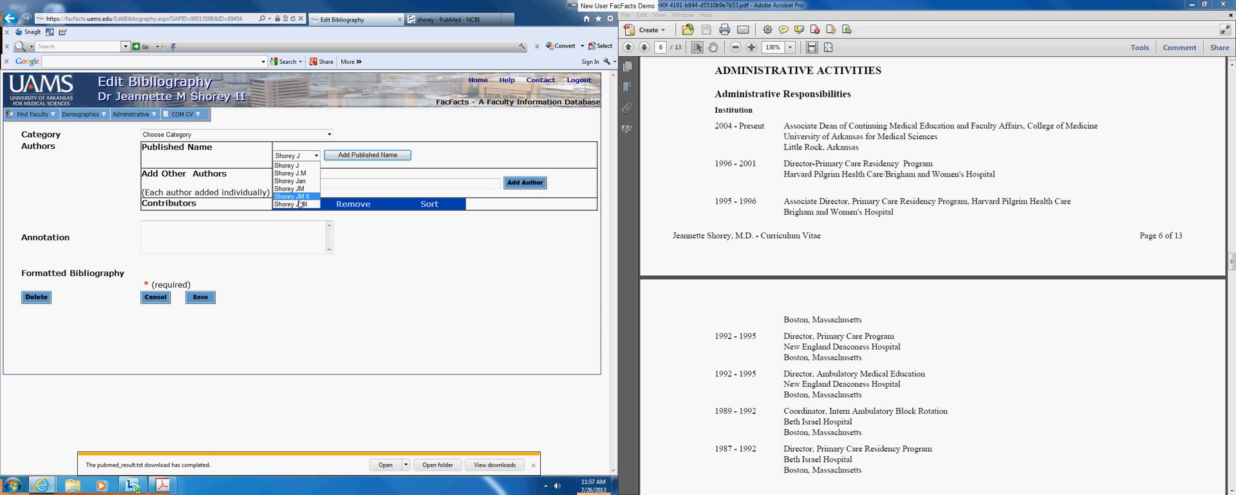
{"action": "left_click", "coordinate": [296, 159]}
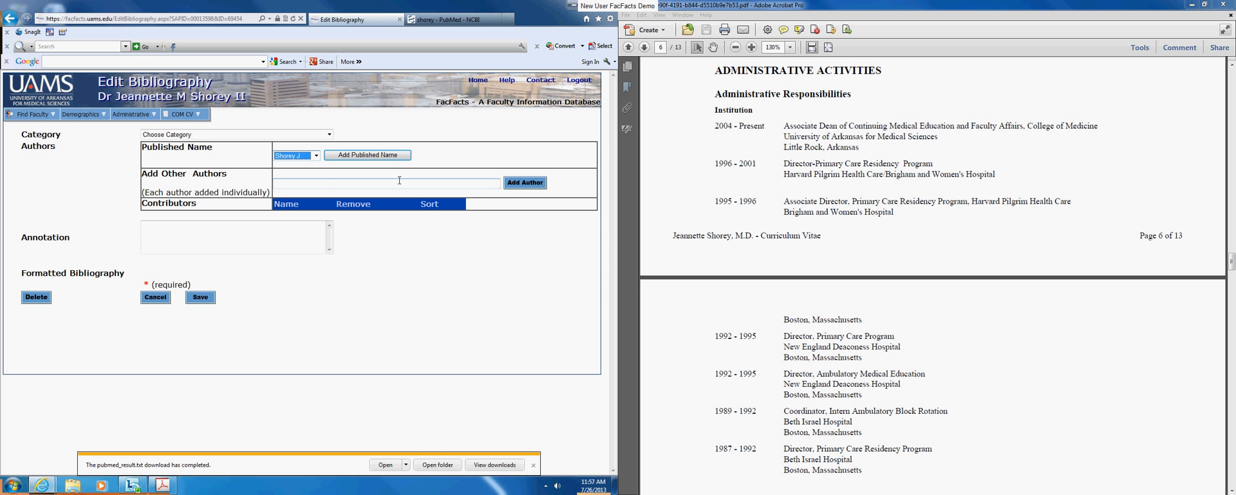
Step: Add another author by surname to the entry's contributors, and leave the entry without saving
{"action": "left_click", "coordinate": [300, 185]}
{"action": "type", "text": "smyth"}
{"action": "key", "text": "BackSpace"}
{"action": "key", "text": "BackSpace"}
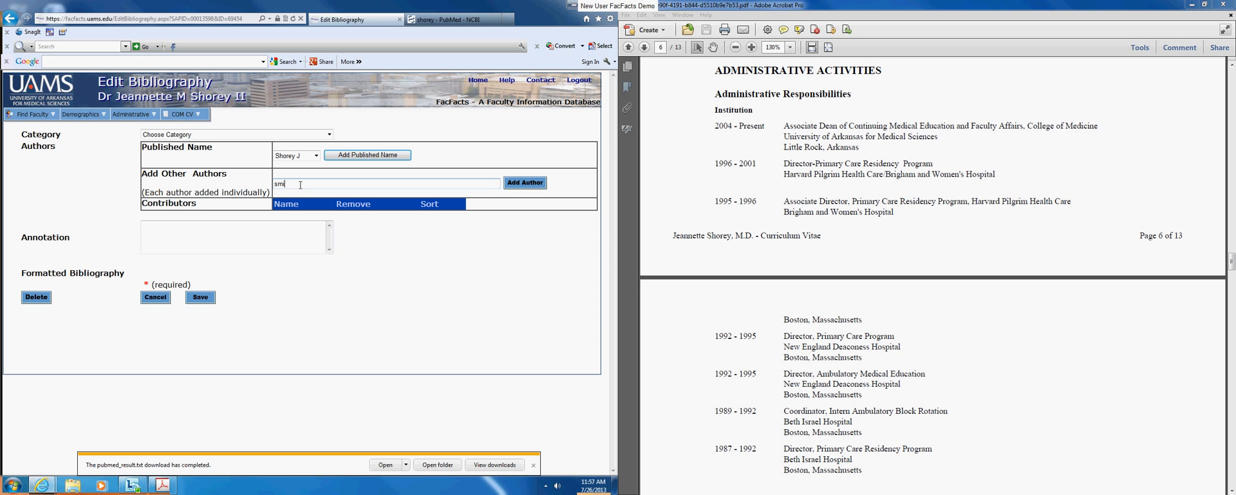
{"action": "type", "text": "th"}
{"action": "left_click", "coordinate": [521, 184]}
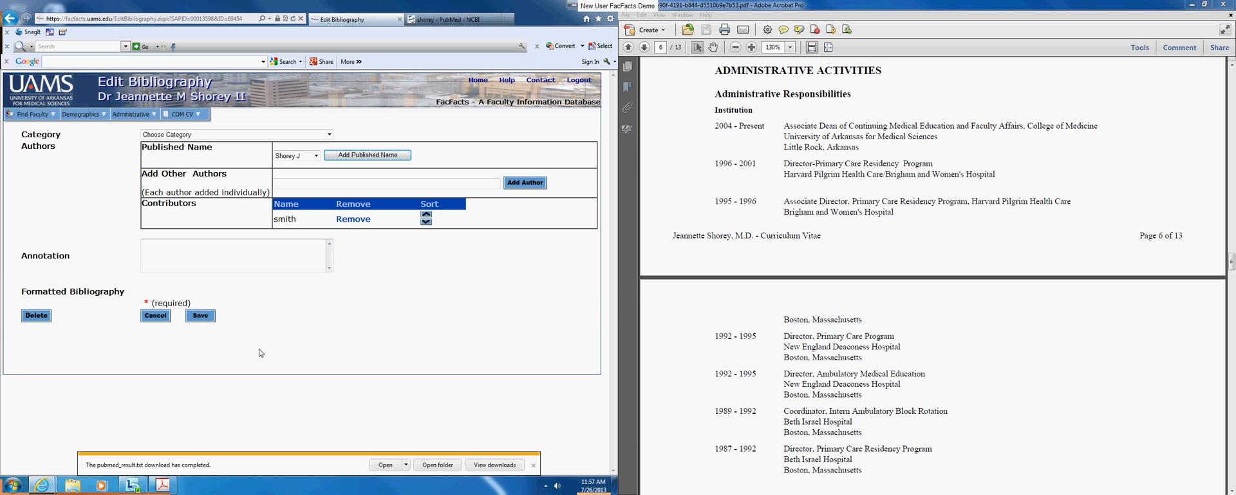
{"action": "left_click", "coordinate": [156, 316]}
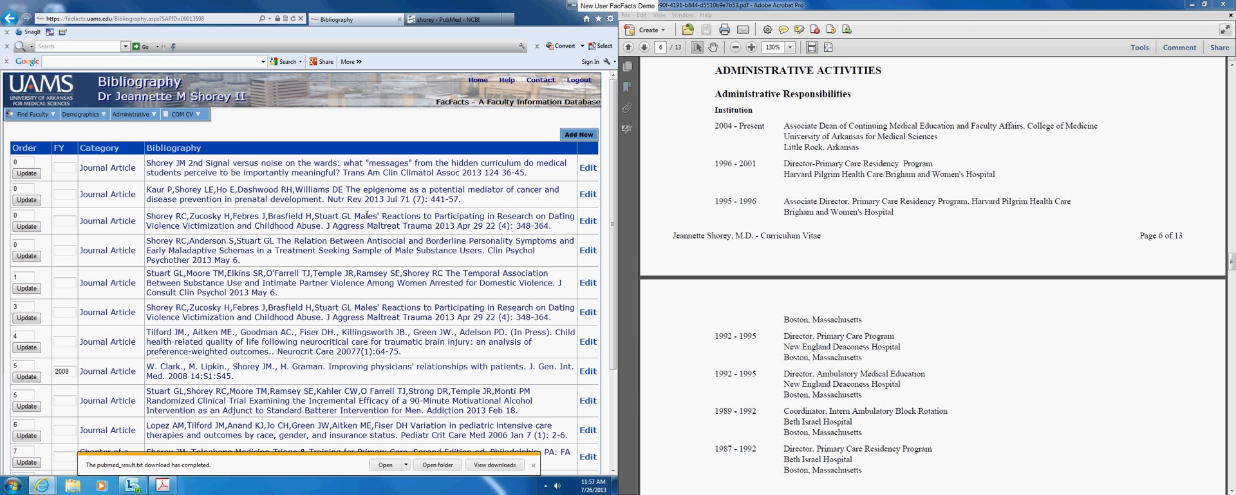
Step: Switch to the CV PDF in Adobe Acrobat and review it from the first page through to the Publications section
{"action": "mouse_move", "coordinate": [186, 115]}
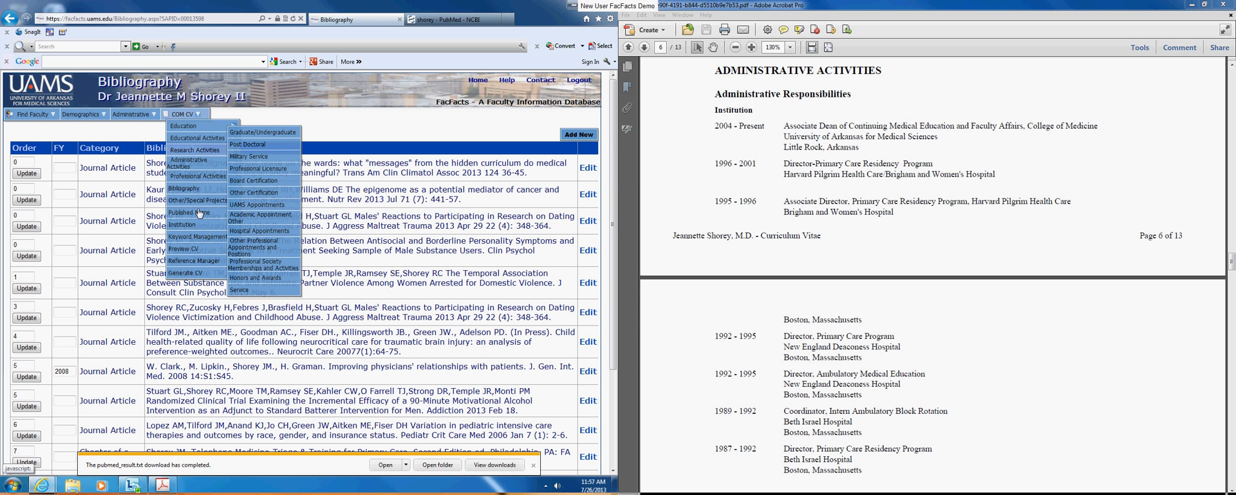
{"action": "left_click", "coordinate": [840, 193]}
{"action": "scroll", "coordinate": [841, 194], "scroll_direction": "up", "scroll_amount": 3}
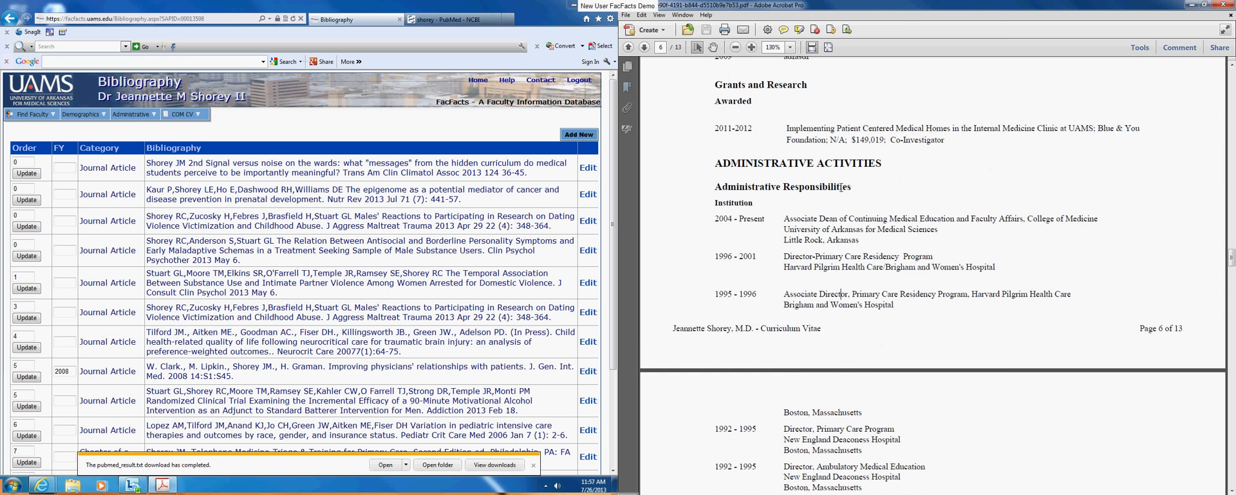
{"action": "left_click_drag", "start_coordinate": [1231, 258], "coordinate": [1231, 77]}
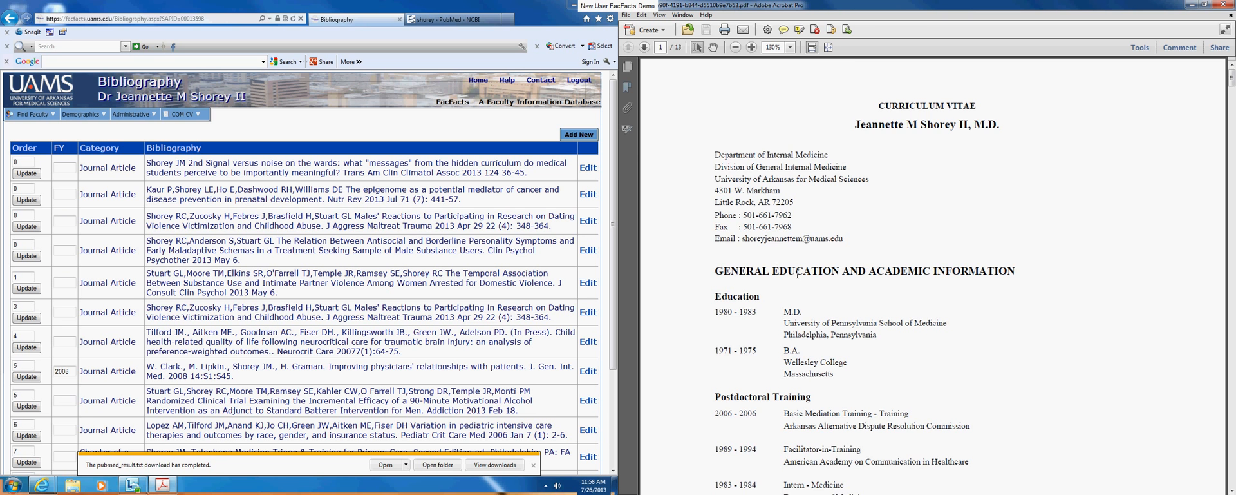
{"action": "scroll", "coordinate": [797, 273], "scroll_direction": "down", "scroll_amount": 3}
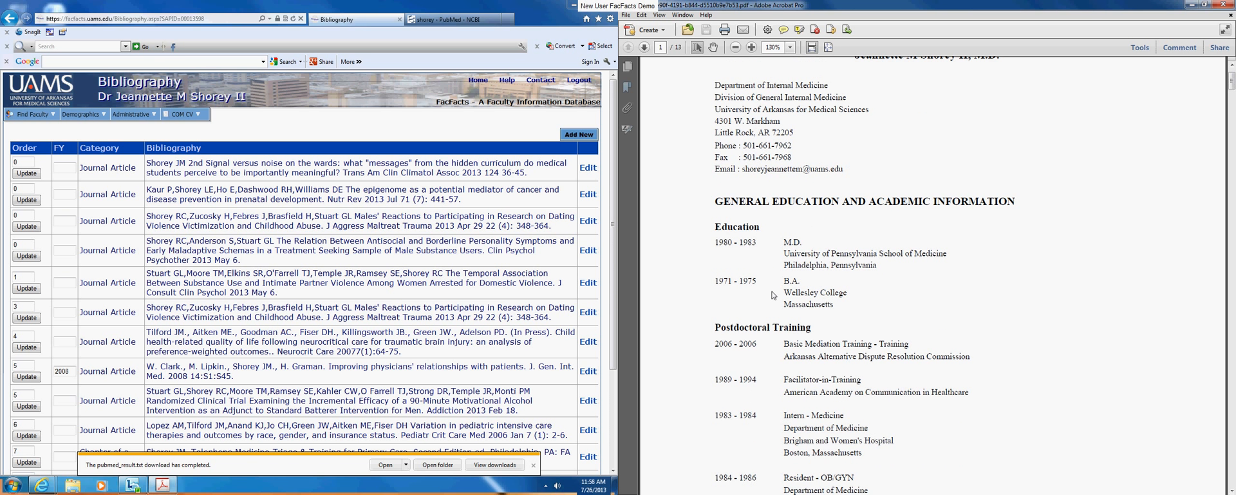
{"action": "scroll", "coordinate": [774, 288], "scroll_direction": "down", "scroll_amount": 12}
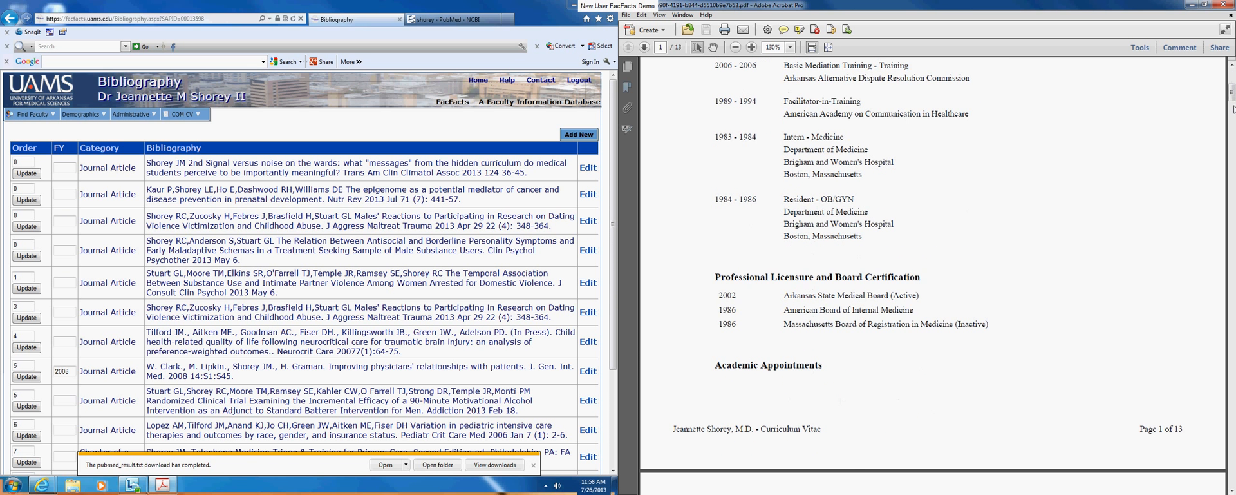
{"action": "left_click_drag", "start_coordinate": [1232, 96], "coordinate": [1226, 479]}
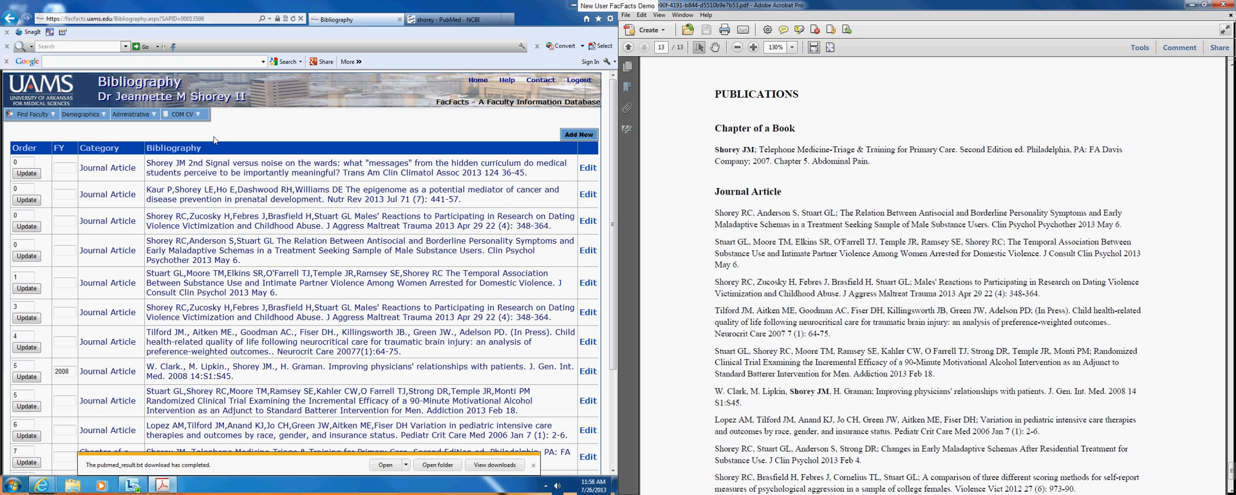
Step: In the FacFacts bibliography list, set the order of the journal article "The epigenome as a potential mediator of cancer" to 1 and update it
{"action": "left_click_drag", "start_coordinate": [23, 163], "coordinate": [2, 191]}
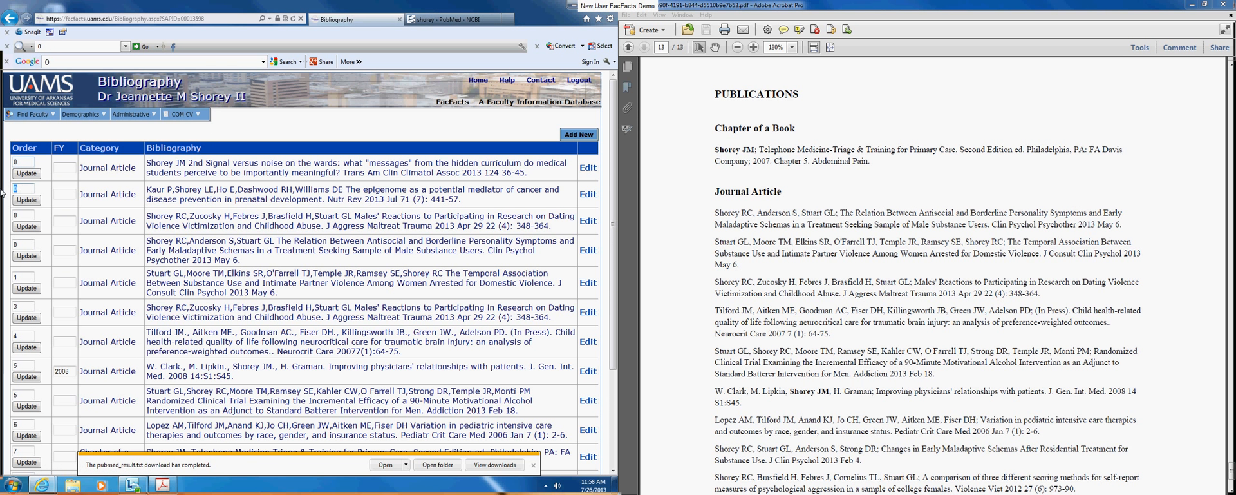
{"action": "type", "text": "1"}
{"action": "left_click_drag", "start_coordinate": [21, 161], "coordinate": [1, 166]}
{"action": "left_click", "coordinate": [26, 200]}
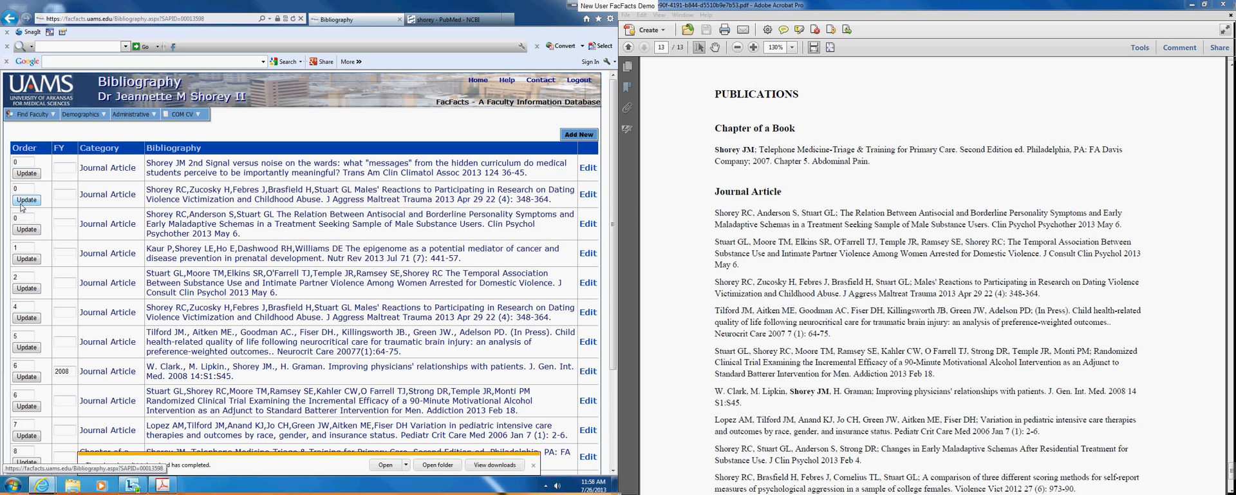